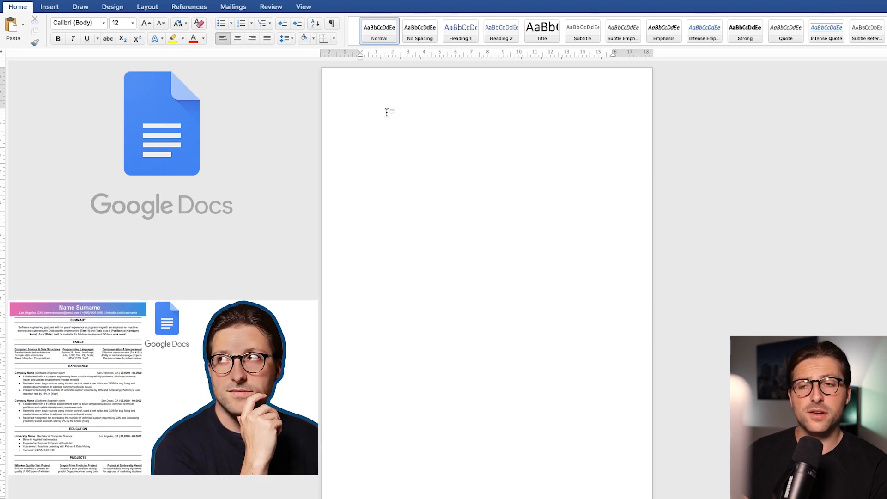
Set the page margins to the Narrow preset
click(162, 12)
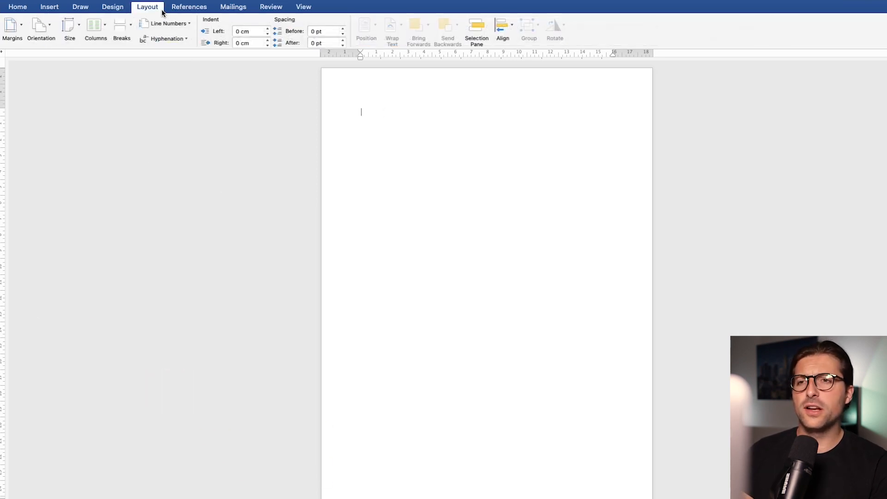
click(17, 35)
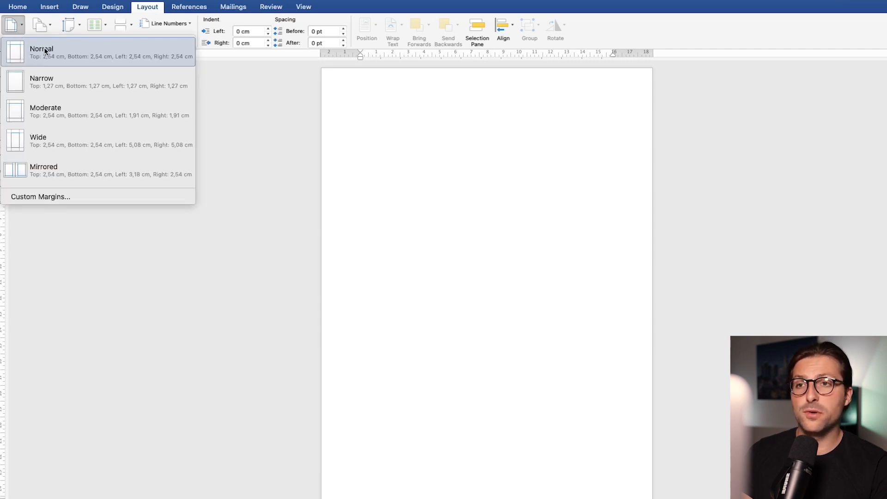
click(53, 78)
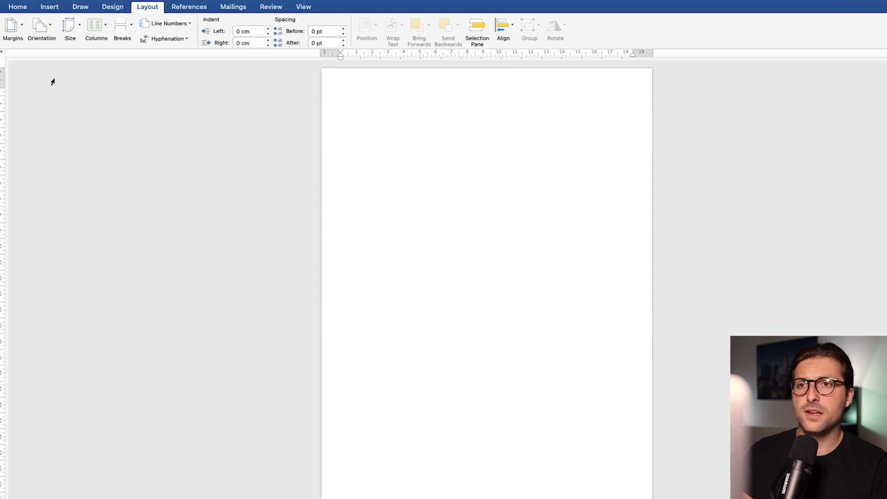
Examine the font and font size options of the Normal style
click(23, 8)
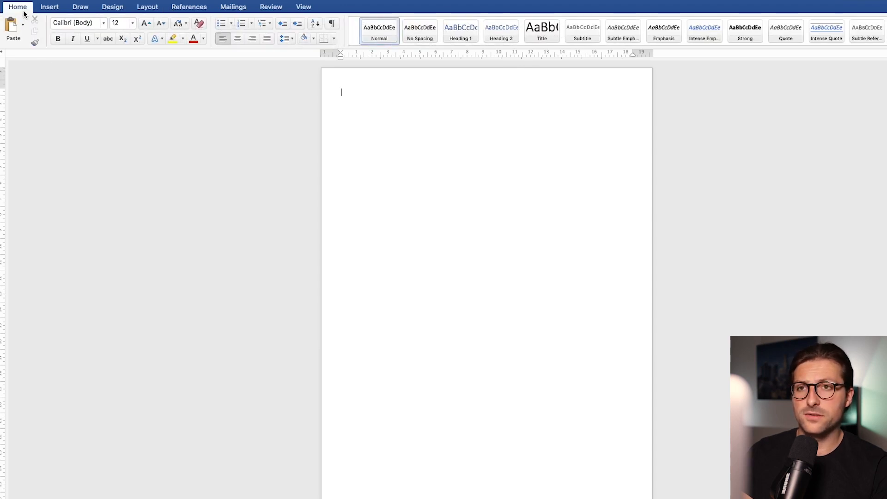
right_click(389, 35)
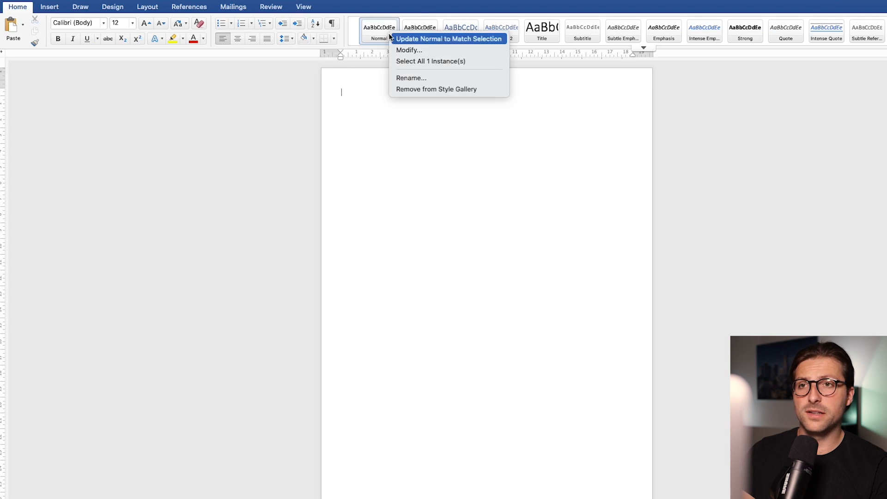
click(400, 50)
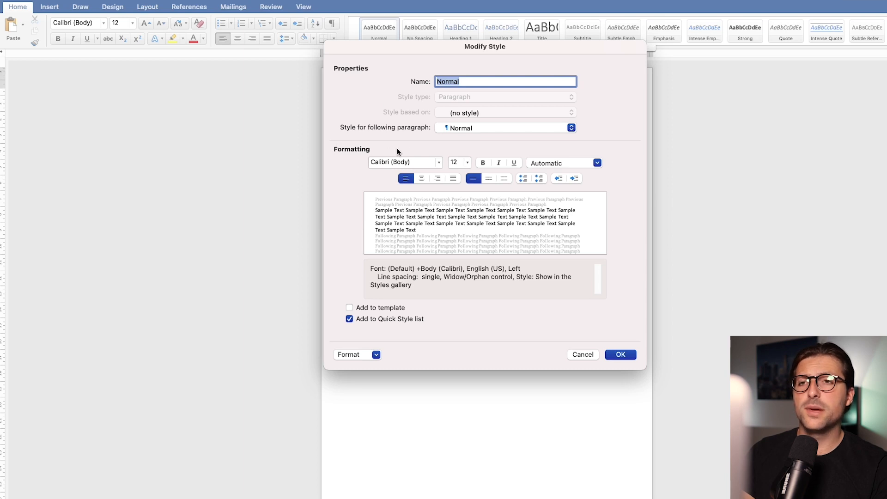
click(437, 162)
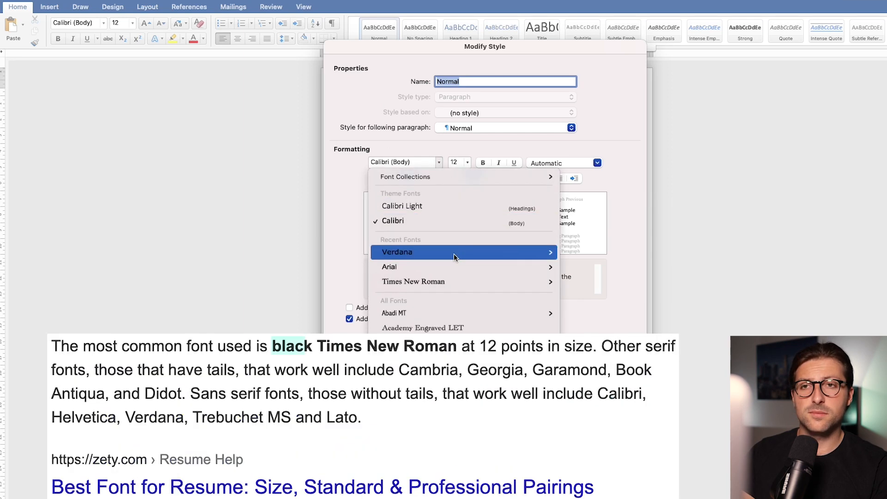
mouse_move(454, 280)
click(406, 221)
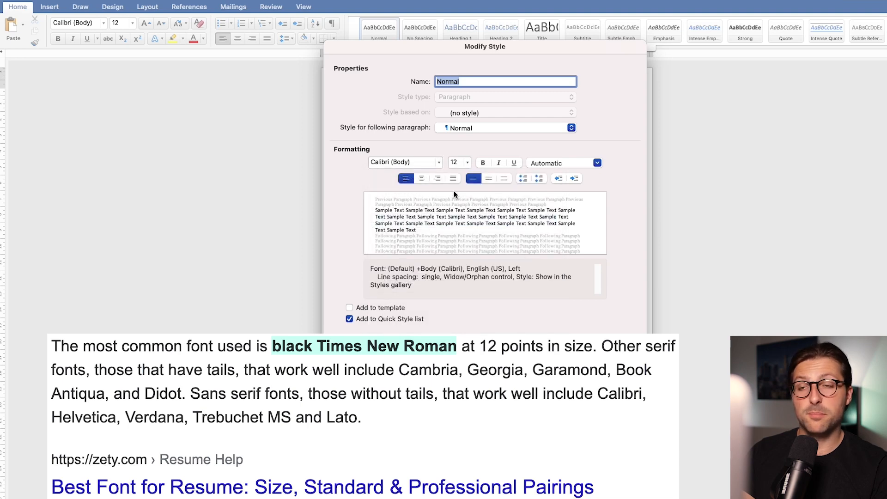
click(466, 162)
click(466, 163)
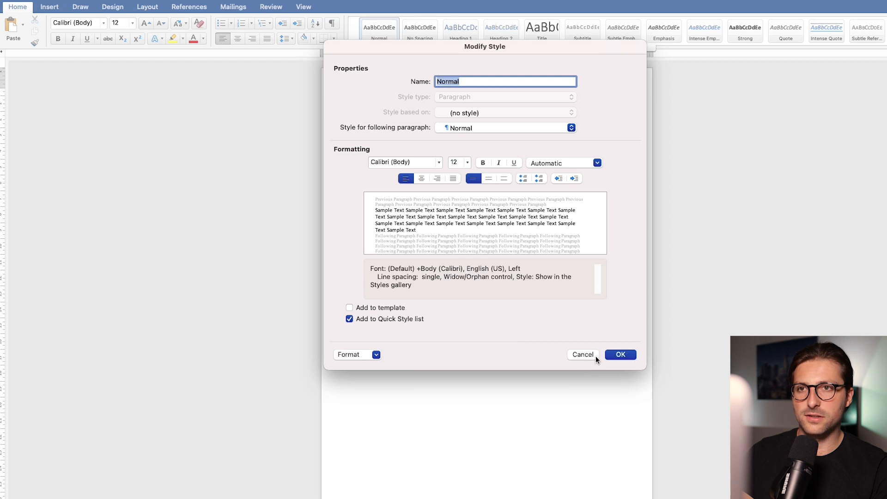
click(595, 355)
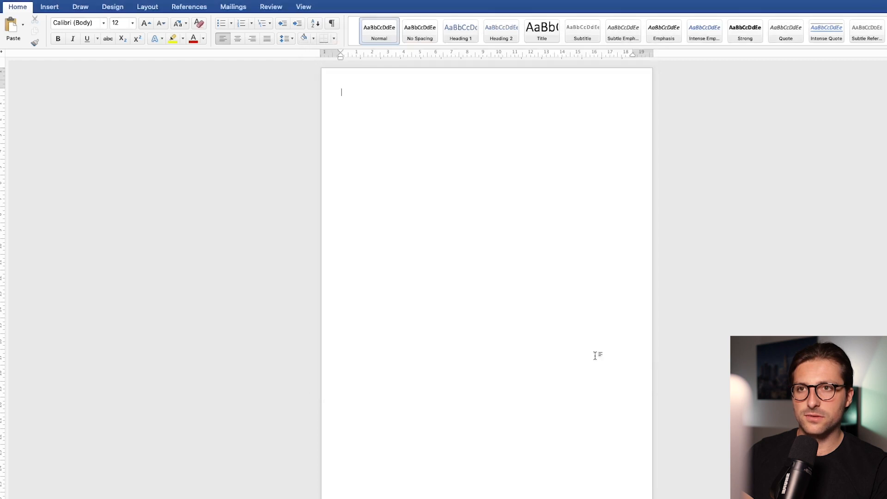
Draw a text box about 20.3 cm wide and 5.4 cm high across the head of the page
click(53, 10)
click(150, 30)
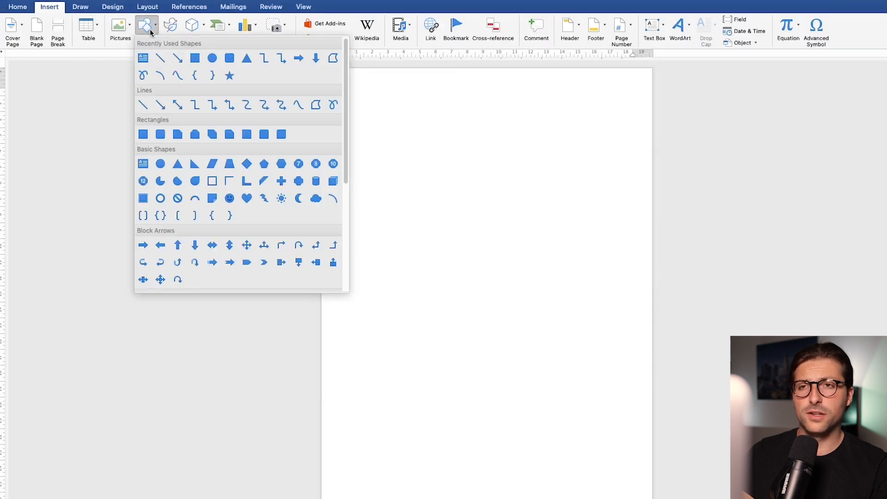
click(144, 58)
drag(327, 73, 647, 158)
click(647, 165)
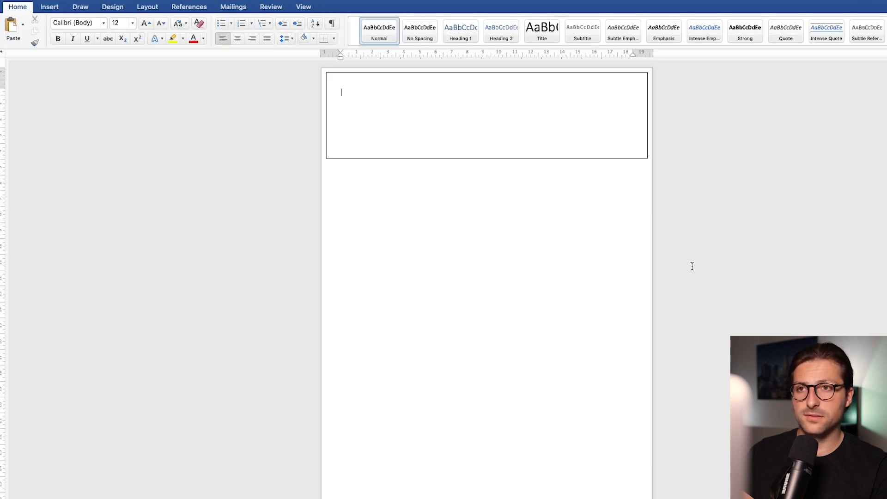
Enter the placeholder "Name Surname" as the heading in the text box
scroll(487, 277, up, 4)
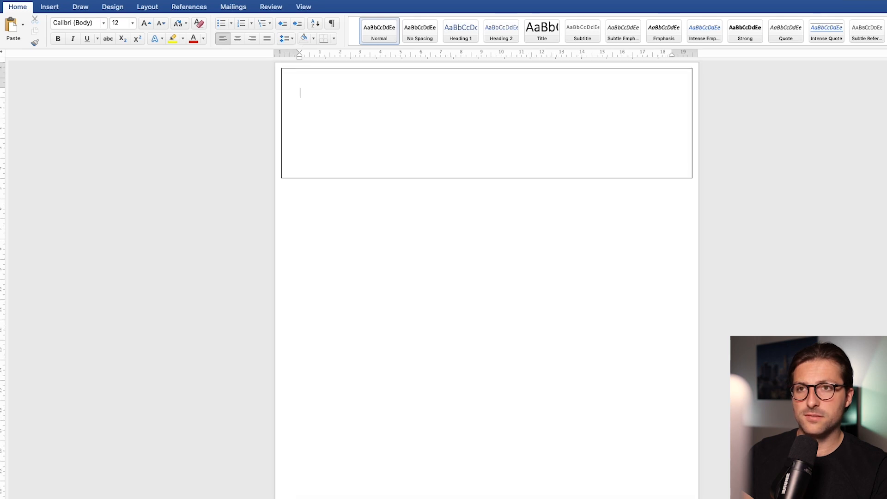
click(619, 176)
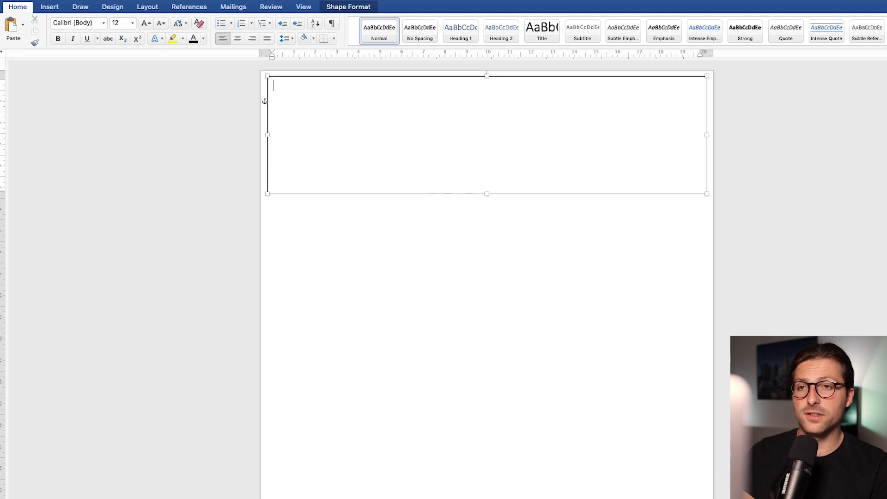
text(Name Surname)
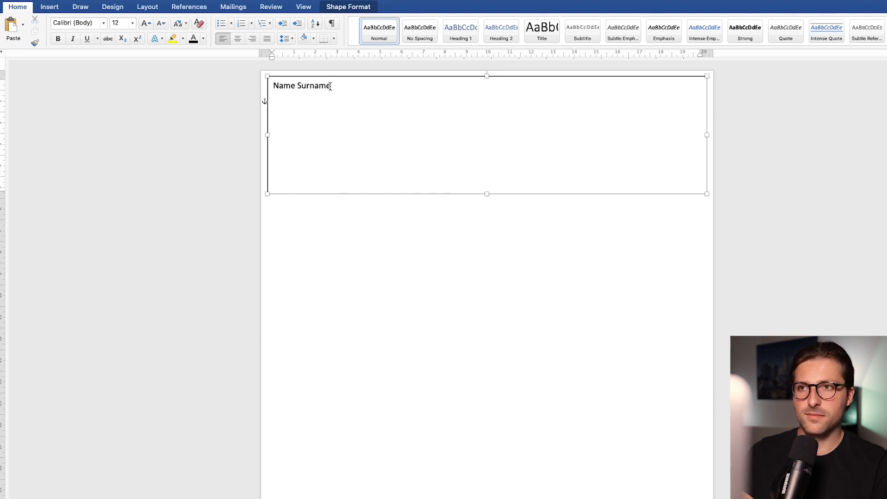
Format the name heading as bold, centred and 24 pt
drag(330, 86, 274, 85)
click(62, 42)
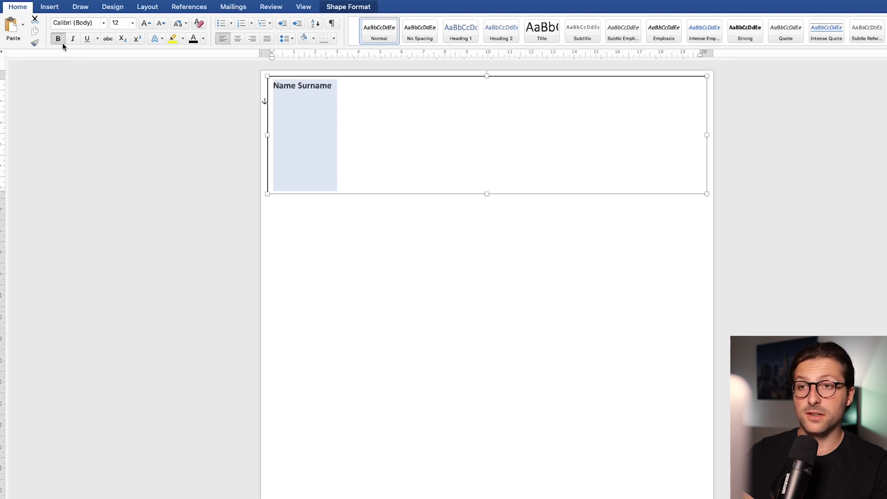
click(238, 39)
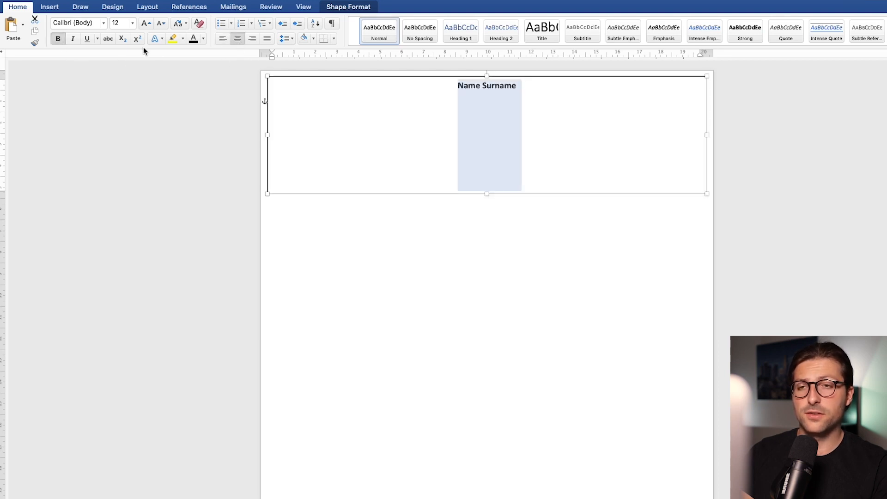
click(124, 25)
text(24)
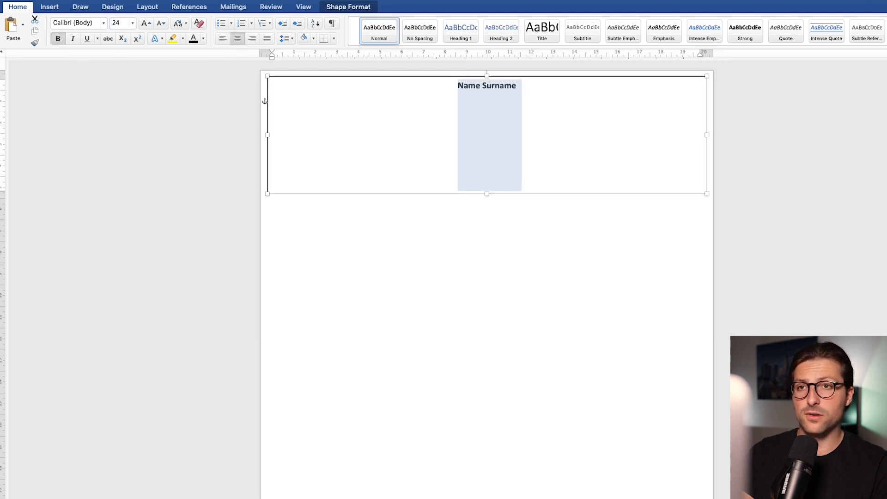
key(Return)
Add a contact line under the name with "Los Angeles, CA", e-mail, phone number and LinkedIn address, separated by vertical bars
click(495, 109)
text(Los Angeles, CA)
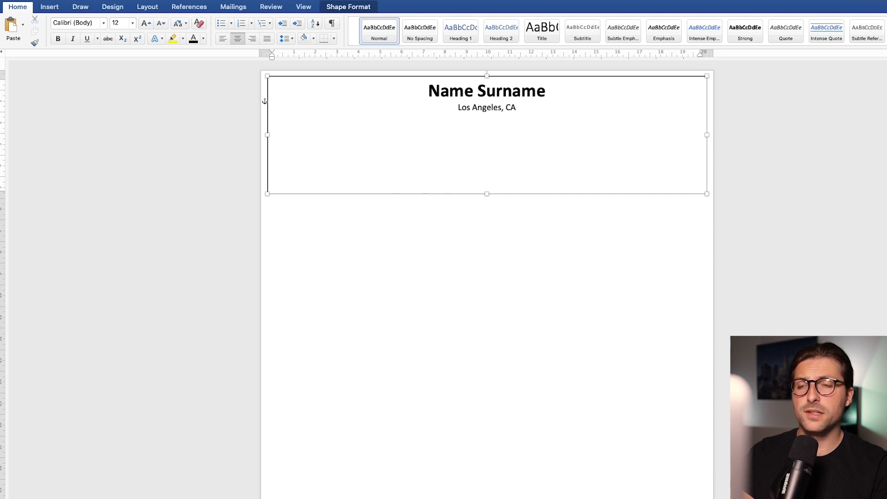
text(|)
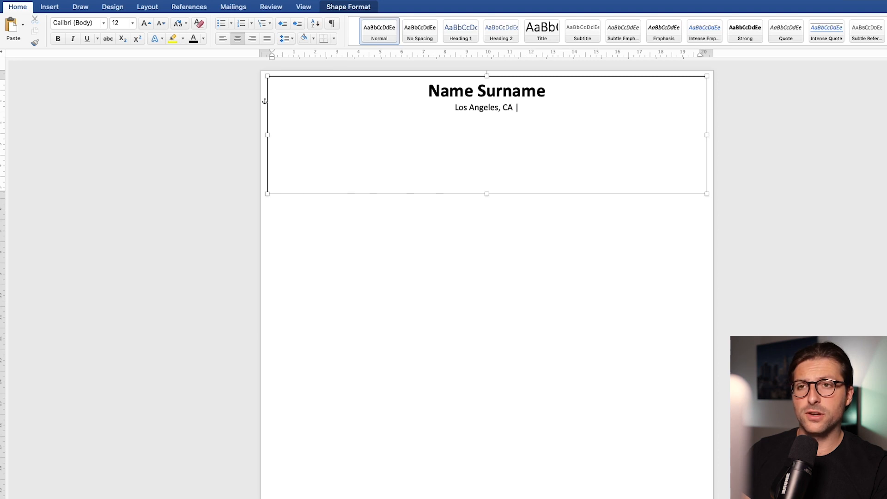
text( namesurname@email.com)
key(super+z)
text(| +[000]-000)
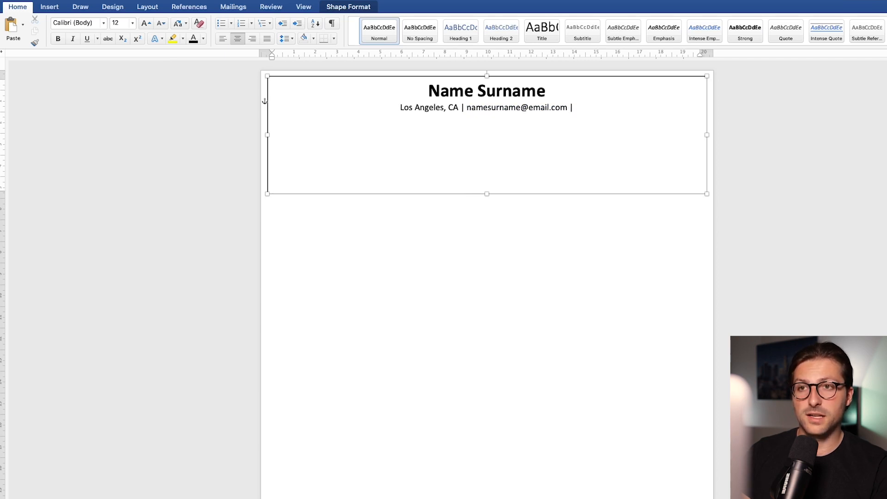
text(-0000 | linkedin.c)
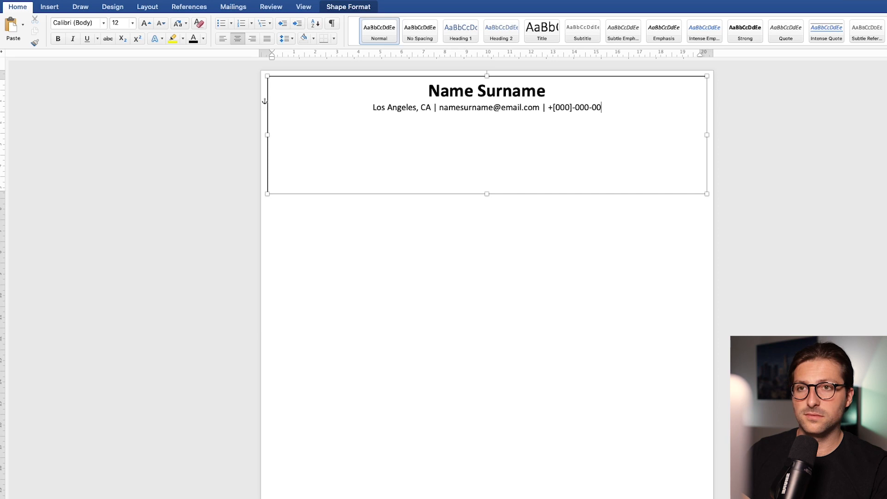
text(om/in/userna)
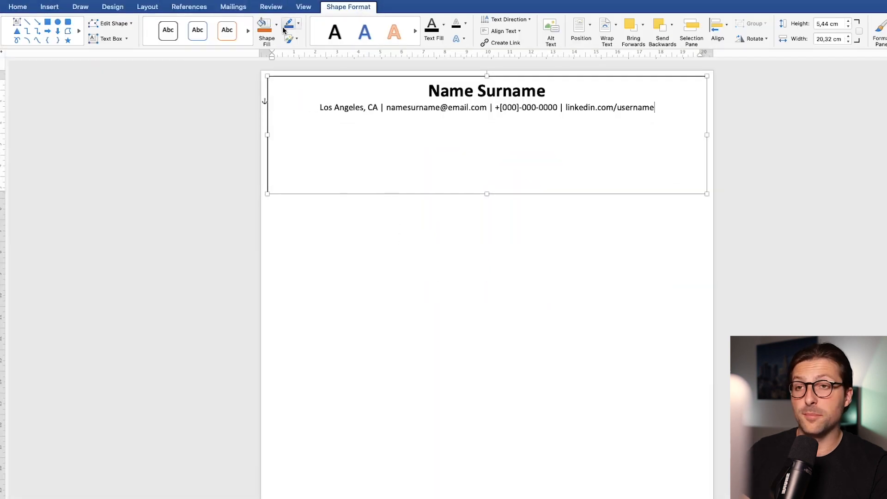
Try a light blue fill and a light grey fill on the header text box
click(276, 26)
click(332, 85)
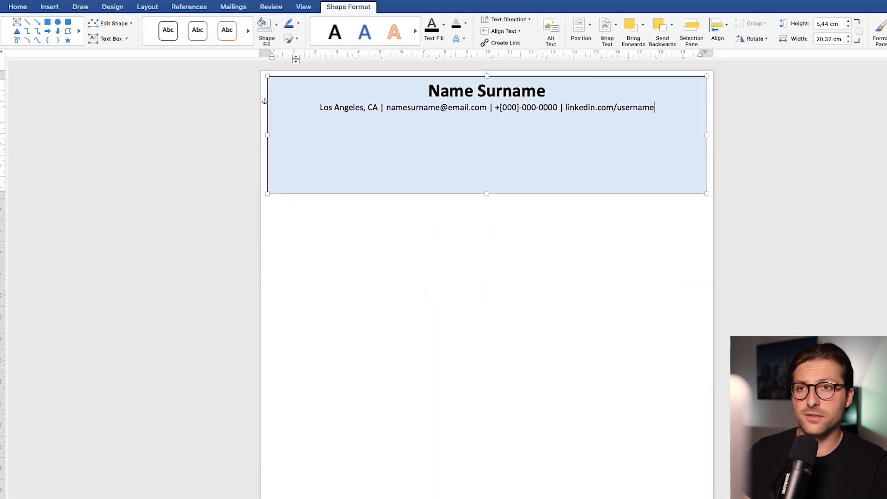
click(276, 26)
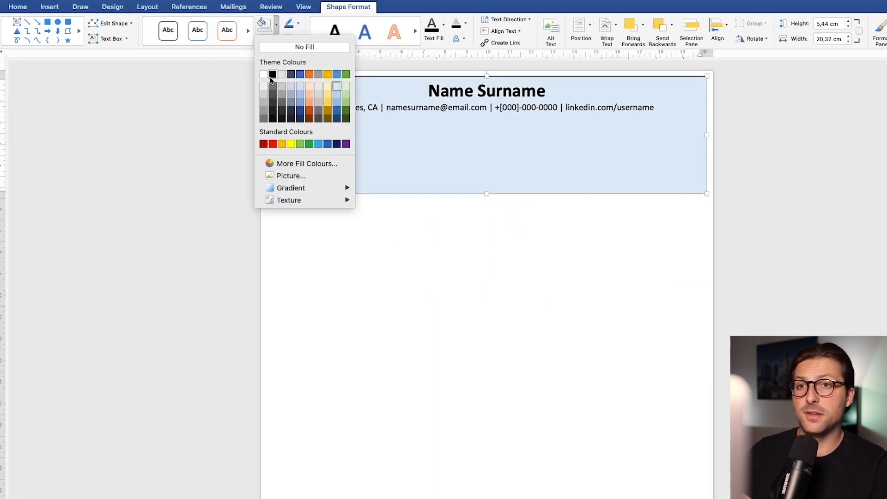
click(263, 86)
Remove the fill and the outline of the header text box
click(276, 26)
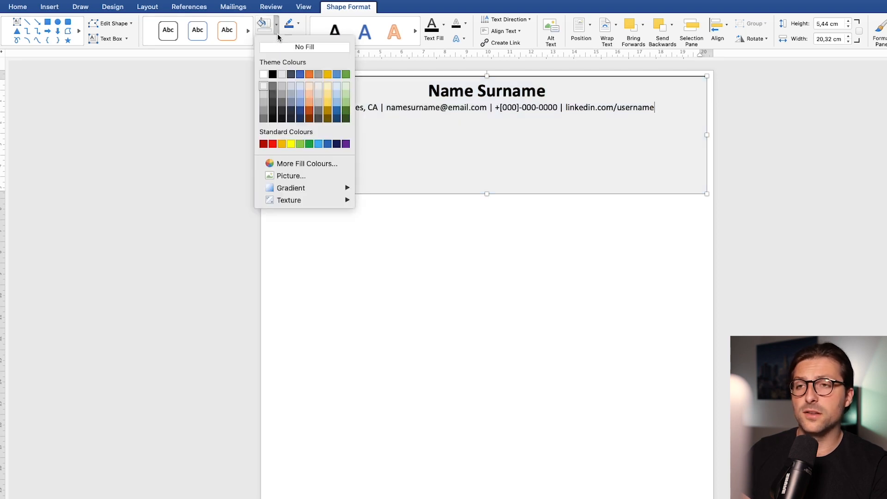
click(278, 44)
click(297, 24)
click(297, 41)
Change the font colour of the name heading to a theme blue
triple_click(540, 92)
click(19, 6)
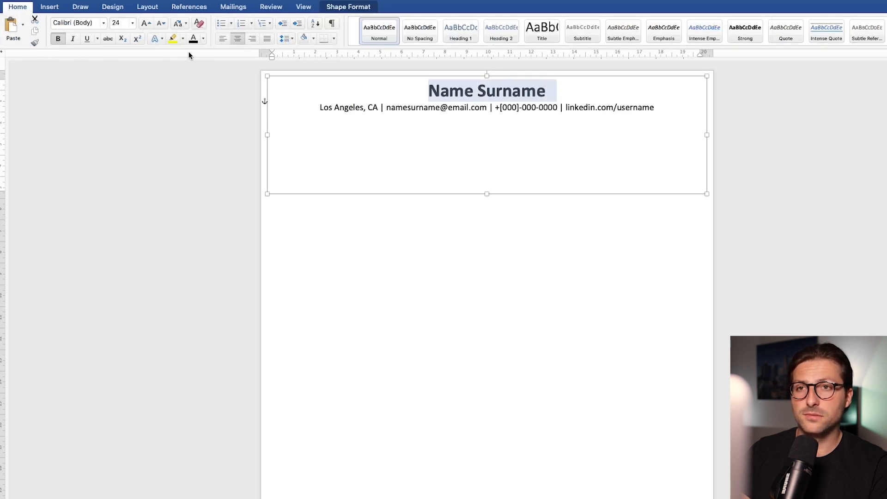
click(204, 39)
click(231, 84)
Reduce the header text box's height to fit its two lines and start a body line beneath it
drag(487, 194, 487, 122)
click(386, 176)
key(Return)
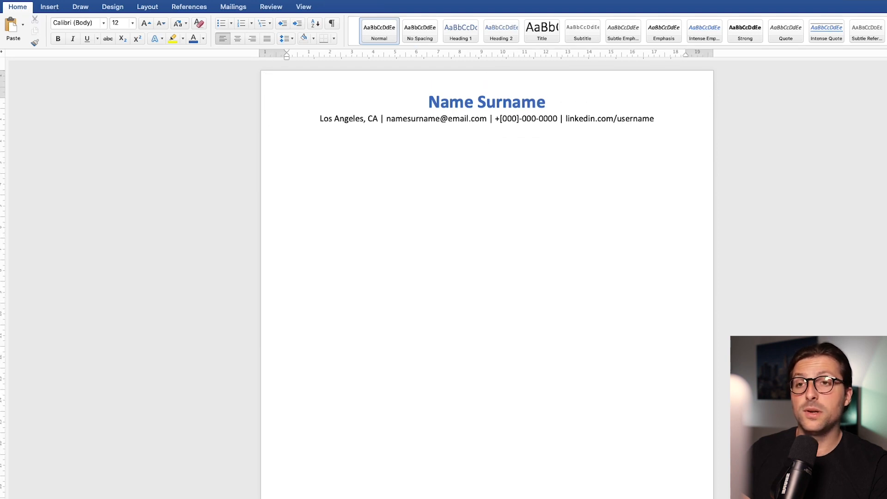
key(BackSpace)
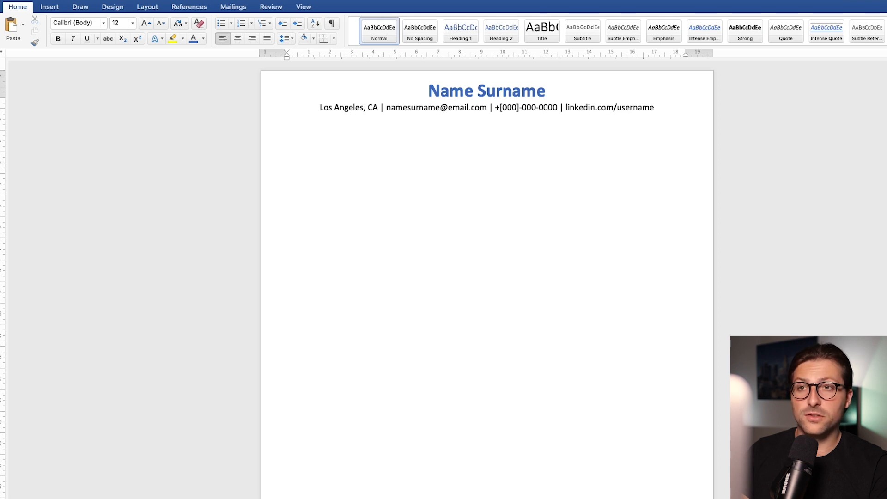
key(Return)
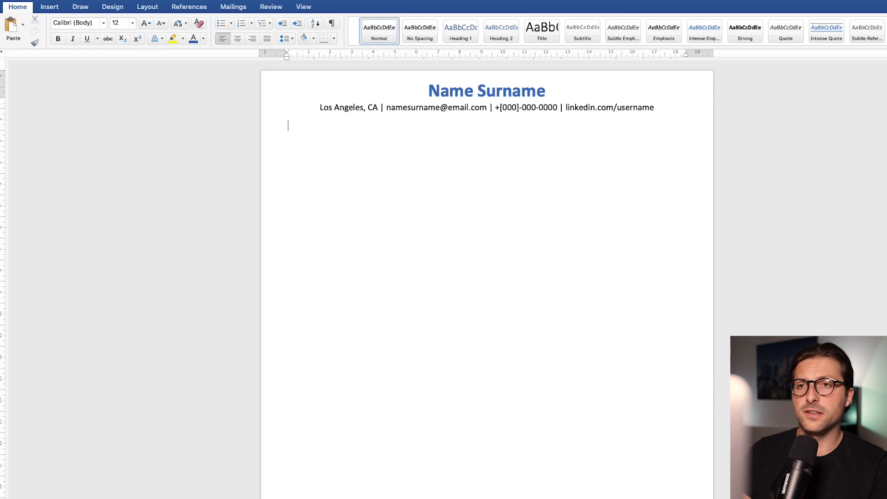
Enter the section headings SUMMARY, SKILLS, EXPERIENCE, EDUCATION and PROJECTS on separate lines below the header
text(SUMMARY)
key(Return)
text(SKILL)
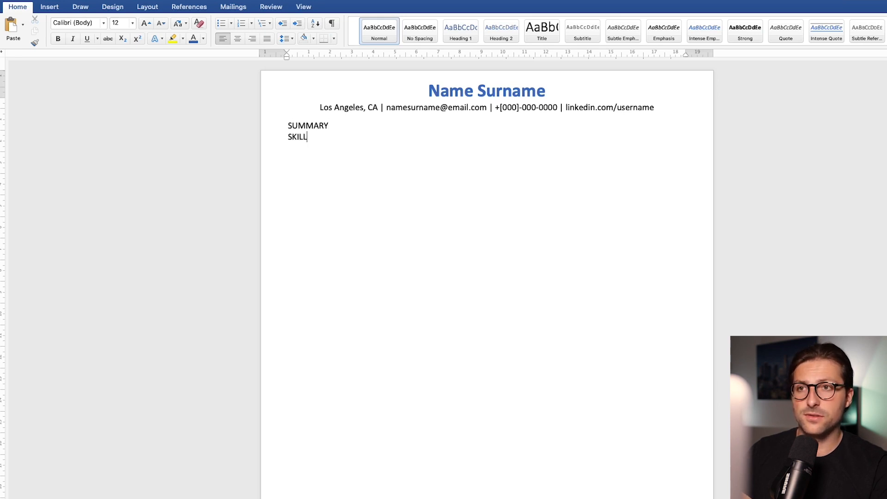
text(S)
key(Return)
text(EXPERIENCE)
key(Return)
text(EDUCATION)
key(Return)
text(PROJECTS)
Insert two blank lines after each of the SUMMARY, SKILLS, EXPERIENCE and EDUCATION headings
key(super+Right)
key(Return)
key(Return)
key(Down)
key(super+Right)
key(Return)
key(Return)
key(Down)
key(super+Right)
key(Return)
key(Return)
key(Down)
key(super+Right)
key(Return)
key(Return)
Make the SUMMARY heading bold
key(Up)
key(Up)
key(Up)
key(Up)
key(Up)
key(Up)
key(Up)
key(Up)
key(Up)
key(Up)
key(Up)
key(shift+super+Right)
key(super+b)
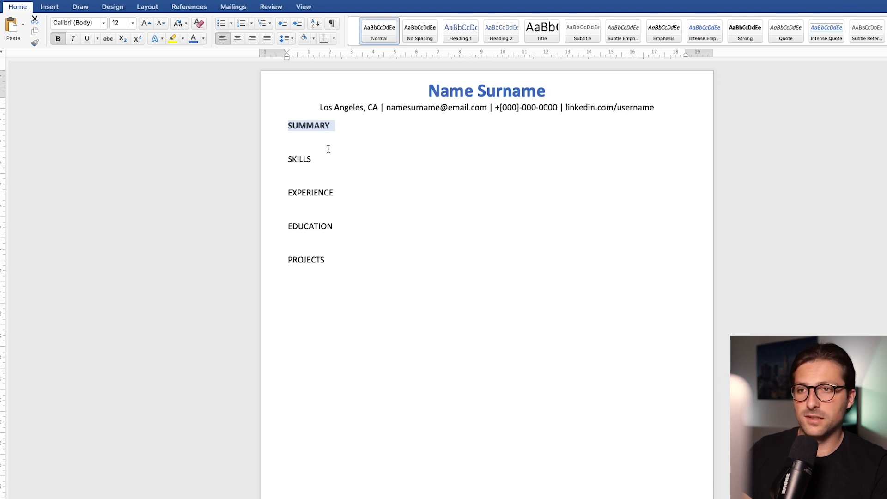
Set the SUMMARY heading's paragraph spacing to 12 pt before and 12 pt after
click(290, 41)
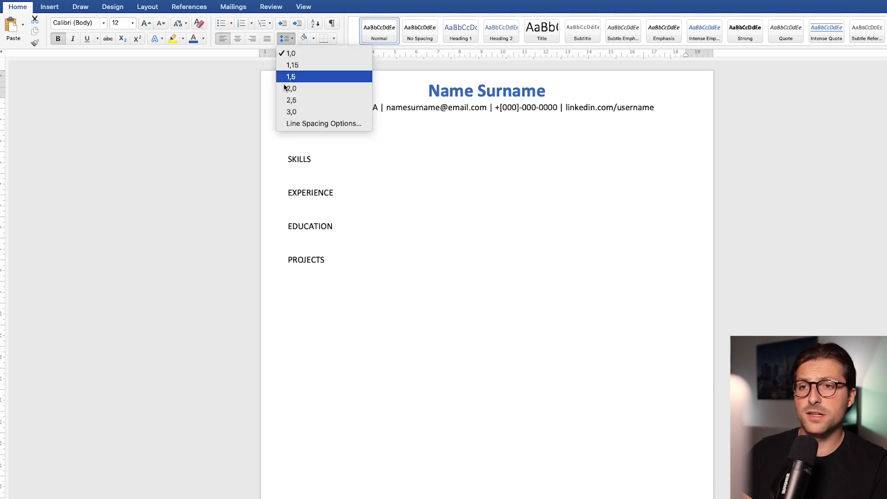
click(287, 122)
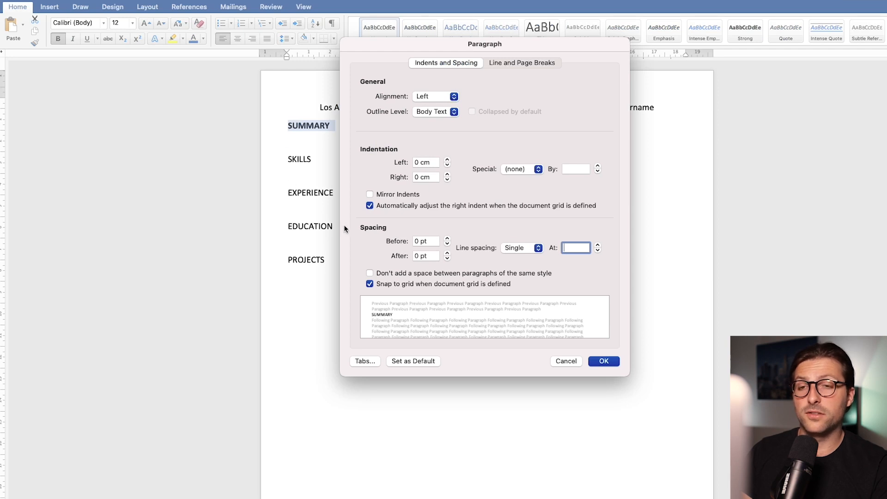
click(447, 239)
click(447, 238)
click(447, 253)
click(447, 252)
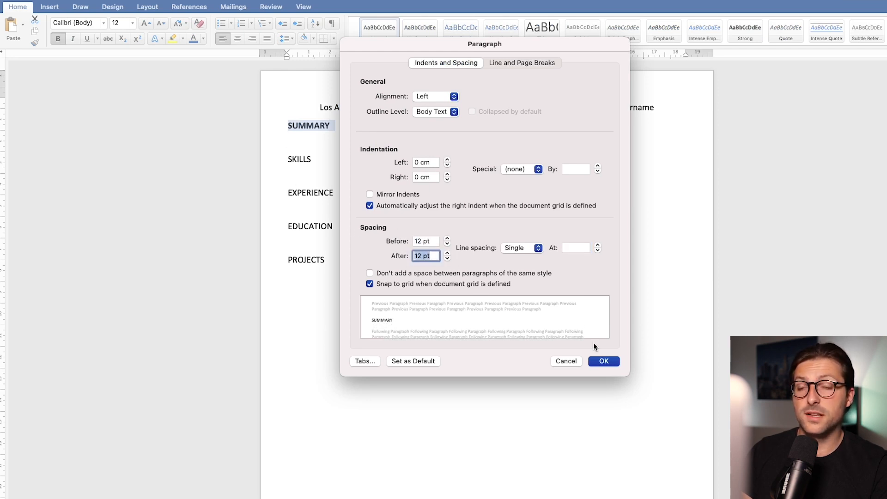
click(604, 359)
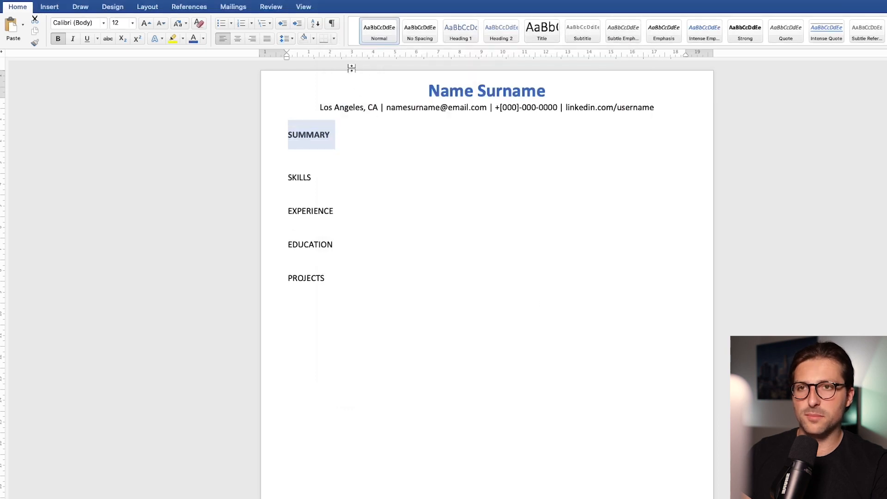
Add a top border and a bottom border to the SUMMARY heading
click(334, 40)
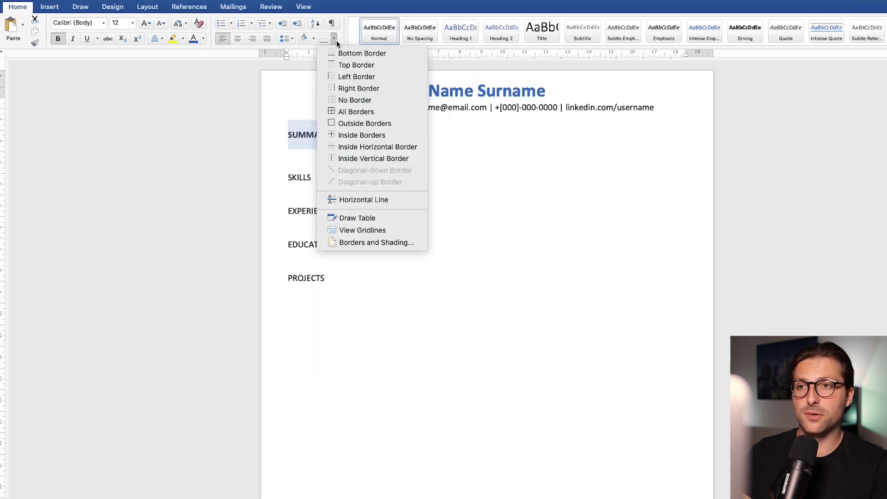
click(356, 65)
click(335, 40)
click(339, 50)
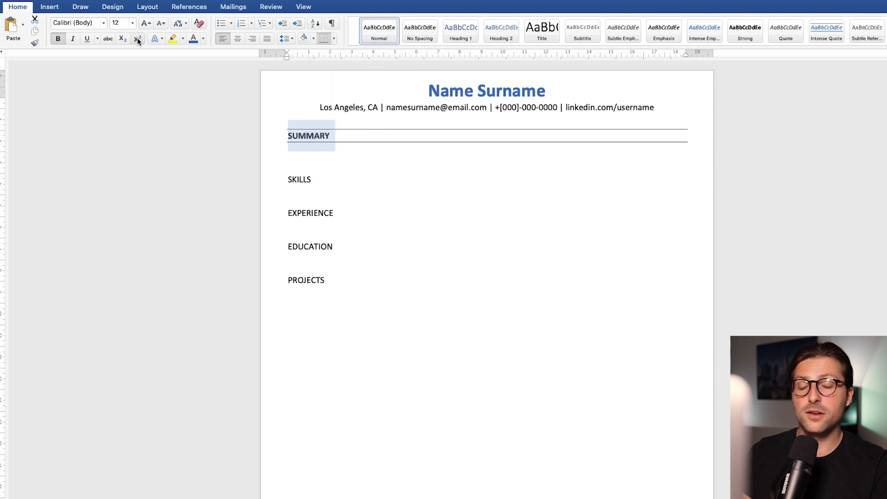
Set the SUMMARY heading's font size to 14 and centre it
click(119, 25)
text(14)
key(Return)
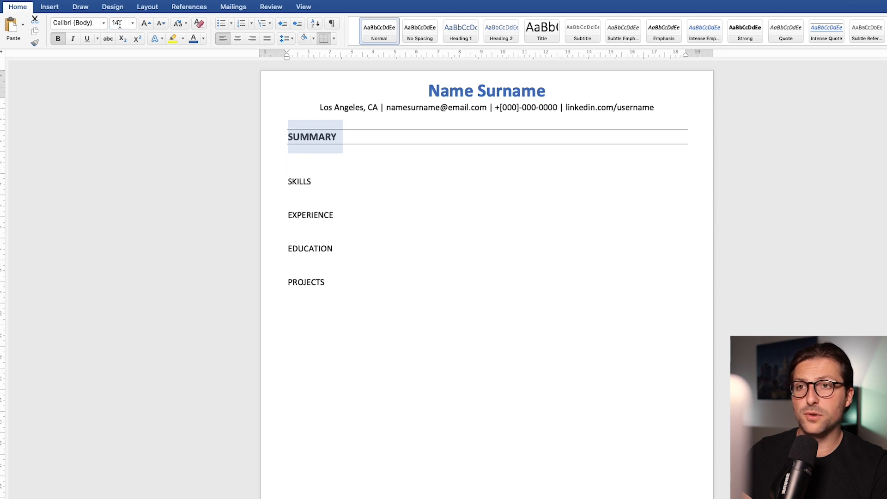
click(234, 41)
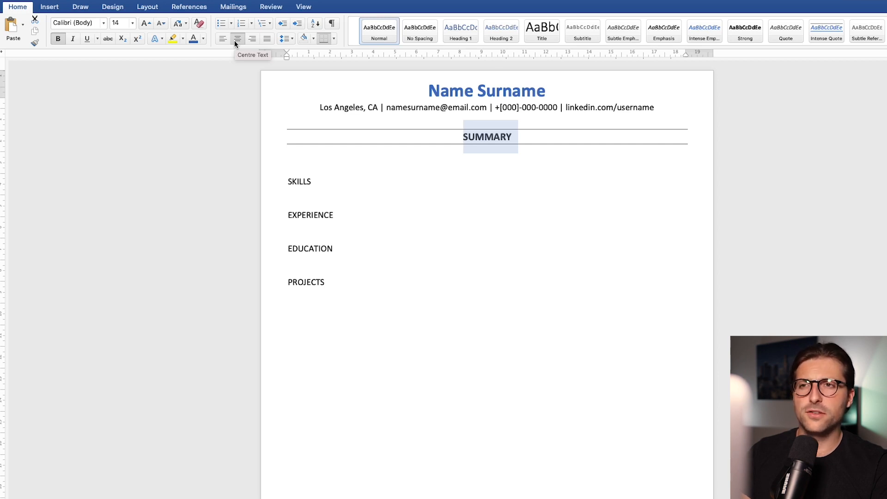
Copy the SUMMARY heading's formatting to the SKILLS, EXPERIENCE, EDUCATION and PROJECTS headings with Format Painter
click(485, 138)
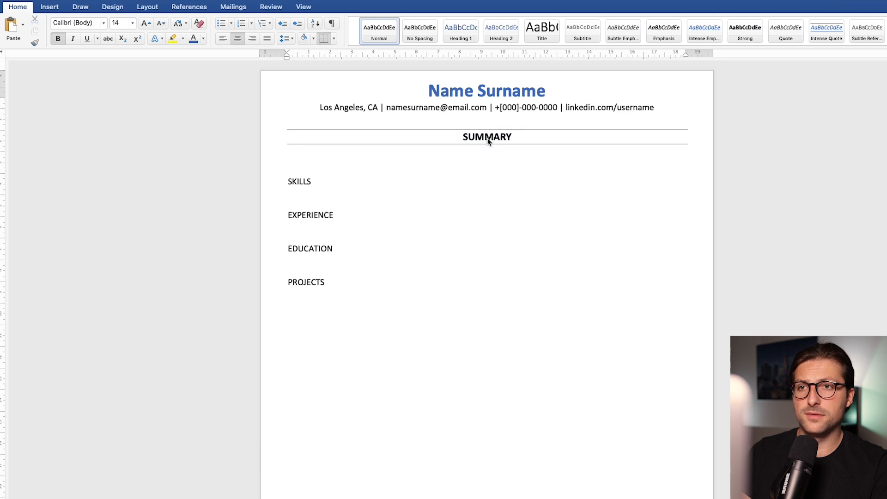
click(40, 42)
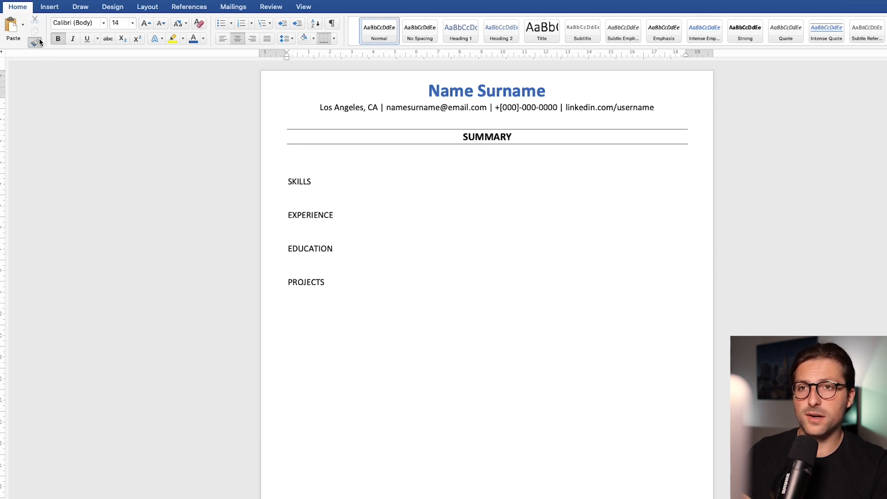
click(300, 181)
click(303, 237)
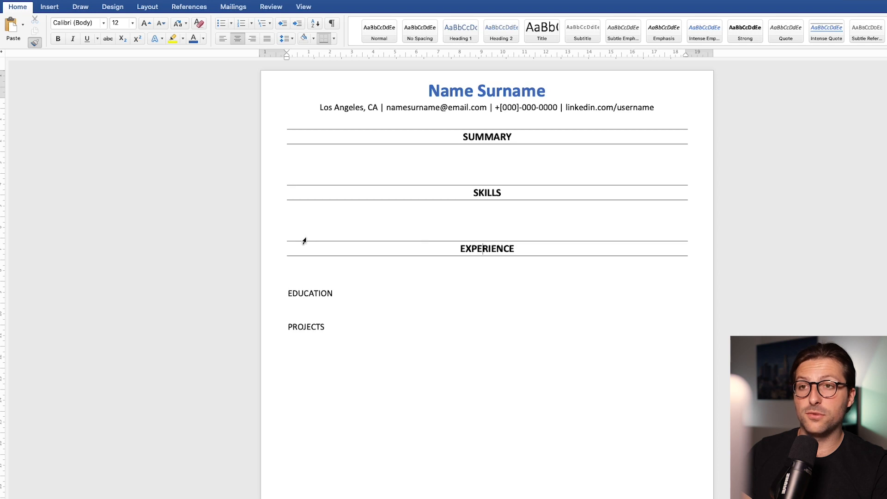
click(315, 295)
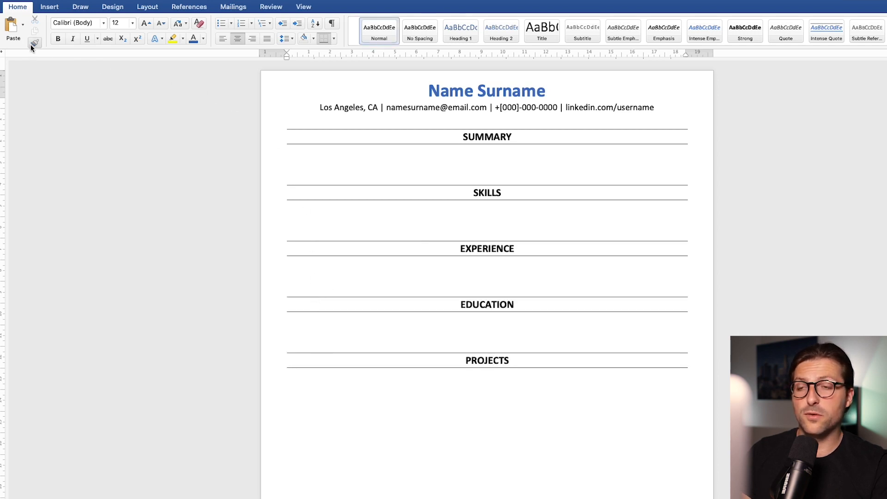
Enter under SUMMARY: "Computer science graduate with 3+ years' experience in programming with an emphasis on face detection and e-authentication systems."
click(311, 170)
text(Computer scie)
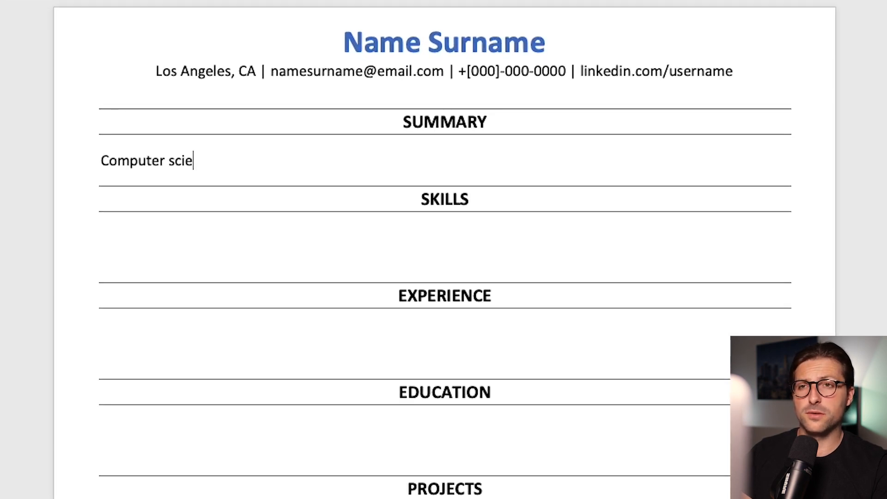
text(nce graduate with 3+ years' experienc)
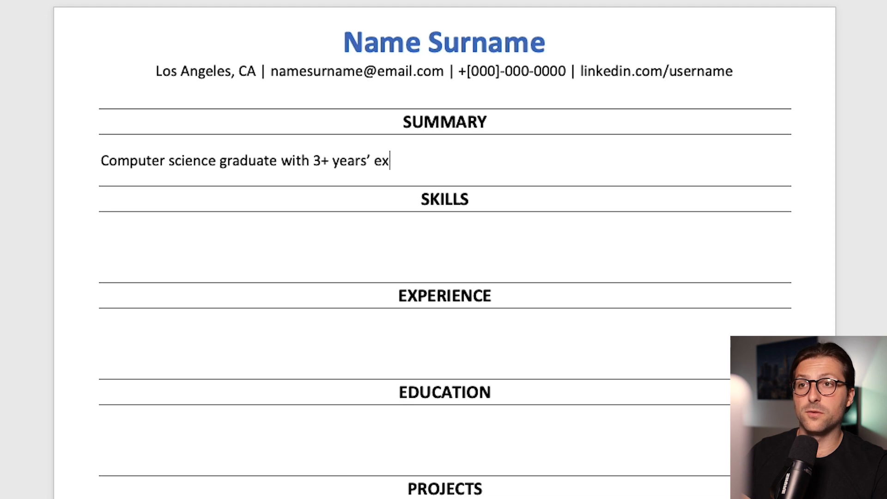
text(e in programming with an)
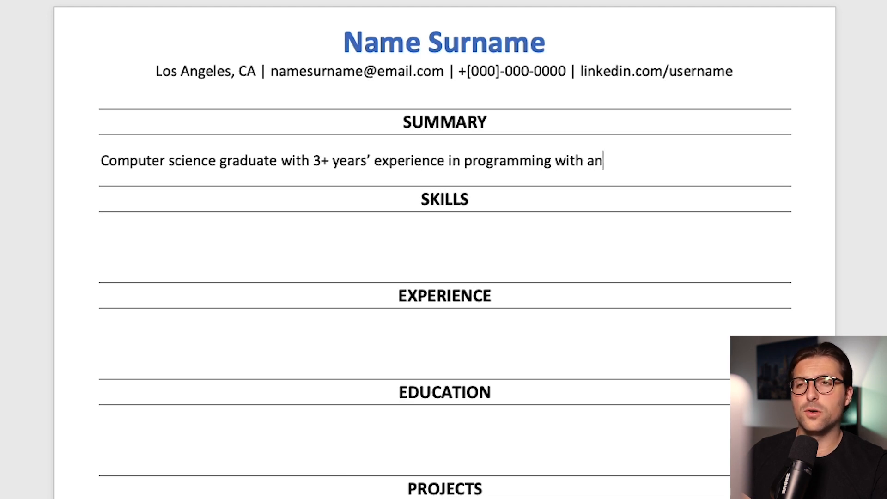
text( emphasis on face detection and)
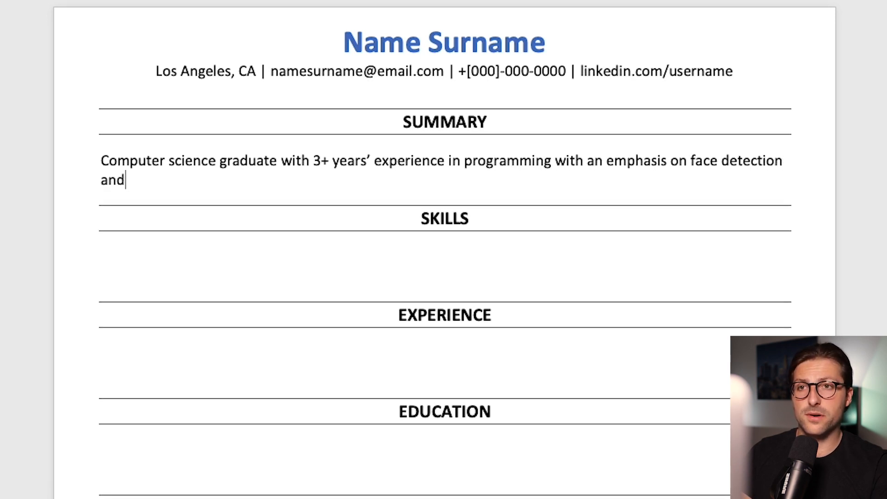
text( e-authenticatentication systems. Dedicated to)
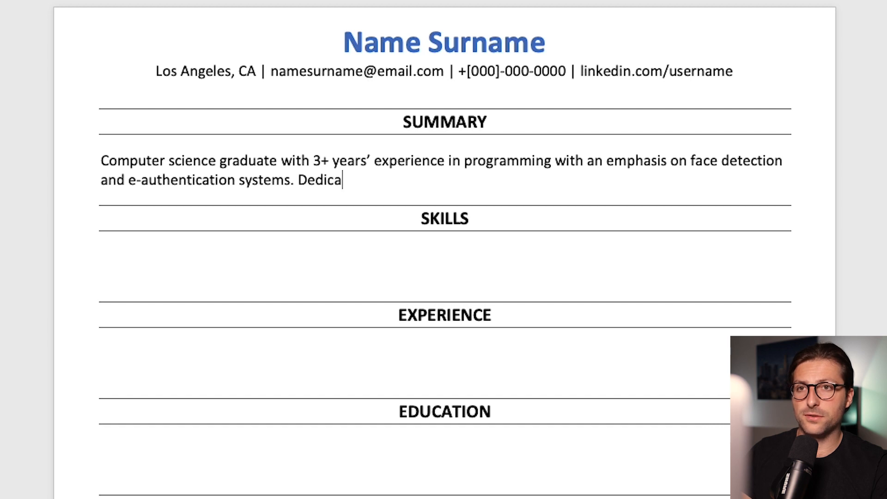
Add to the summary, with bold placeholders: "Dedicated to implementing [Task 1] and [Task 2] listed in the job description as a [Job title] at [Company name]."
text( implementing [Task 1] and [T)
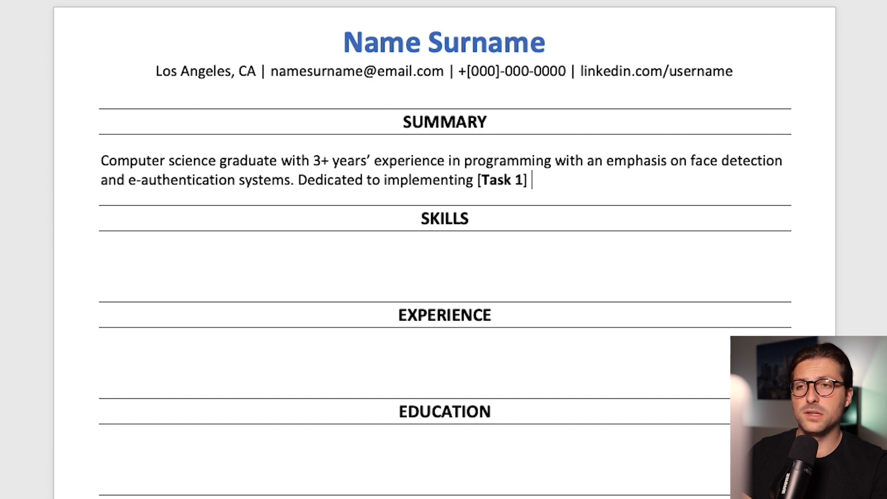
text(ask 2] listed in the job )
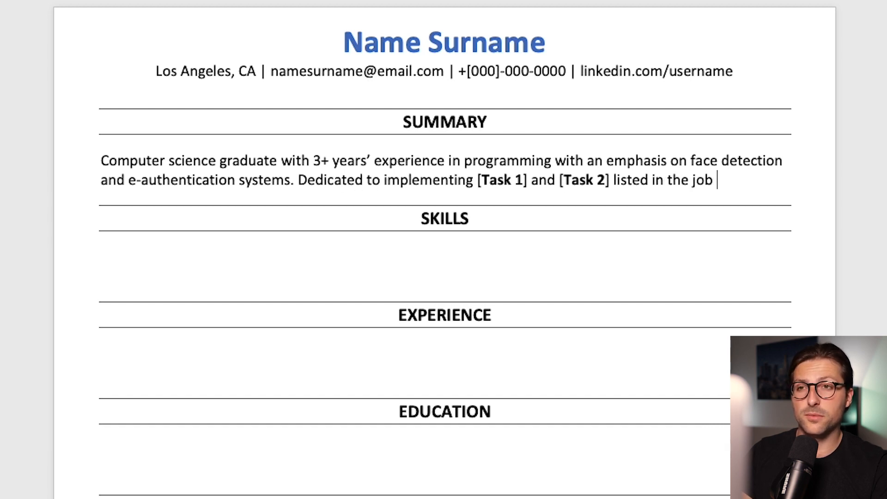
text(description as a [Job title] at [)
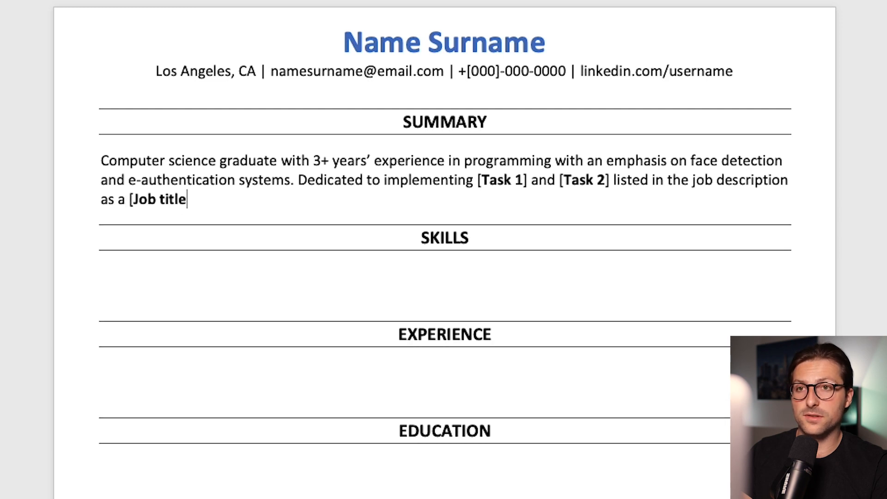
text(Company name]. As of )
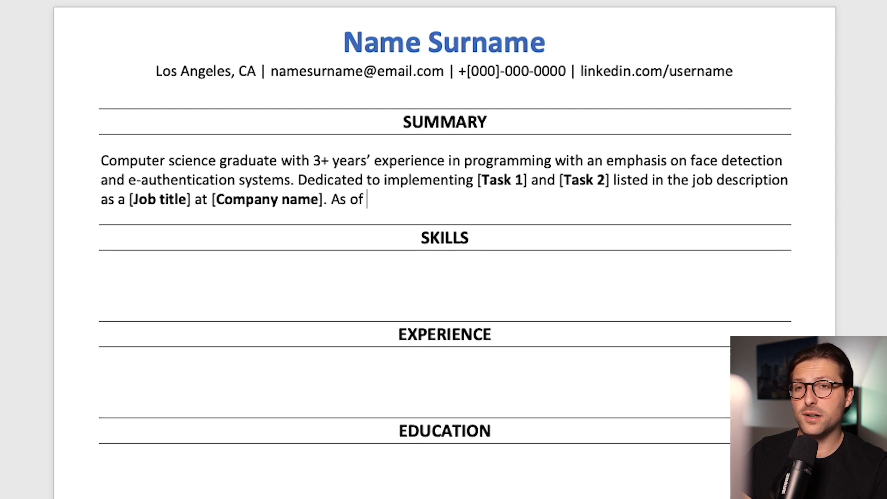
Finish the summary with "As of [Date], I will be available for full-time employment." and centre the paragraph
text([Date], I will be available )
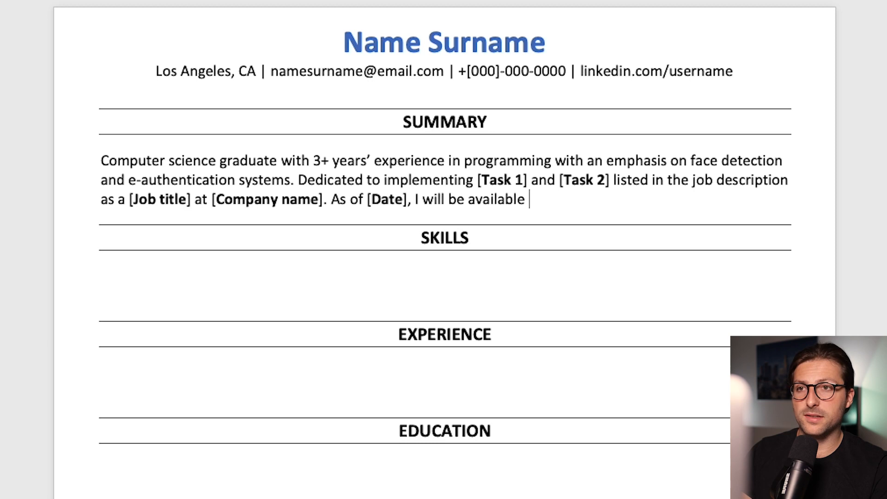
text(for full-time employment.)
triple_click(140, 182)
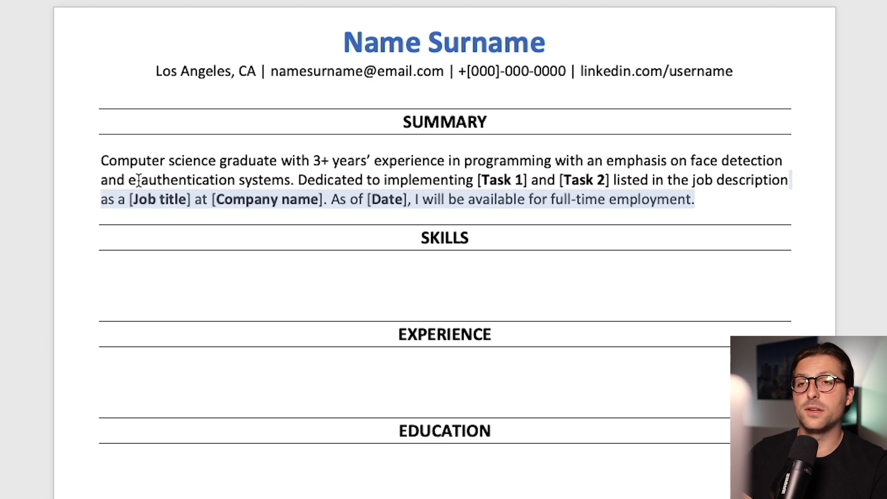
click(239, 40)
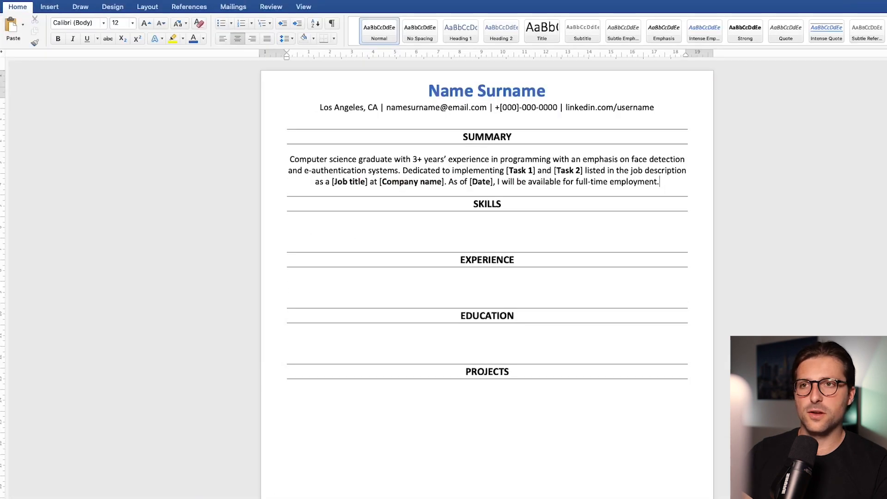
Remove the extra blank line under the SKILLS heading and insert a table with three columns and one row there
scroll(487, 277, down, 1)
scroll(487, 277, down, 2)
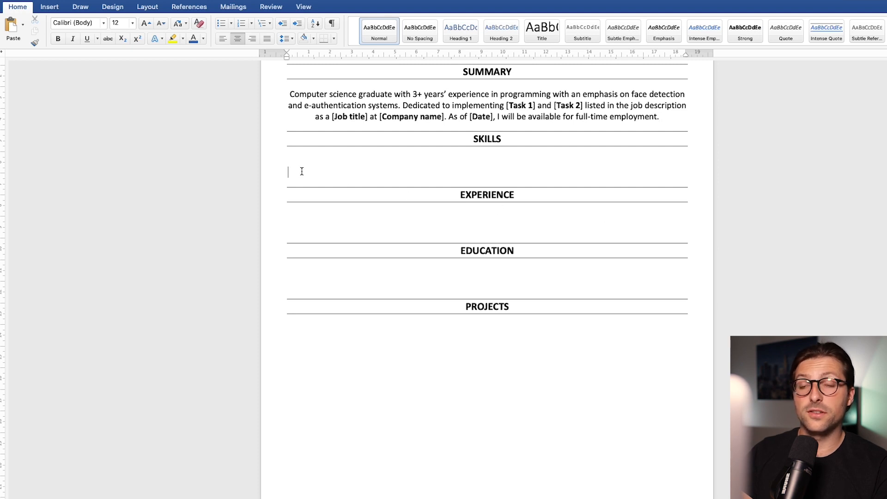
key(BackSpace)
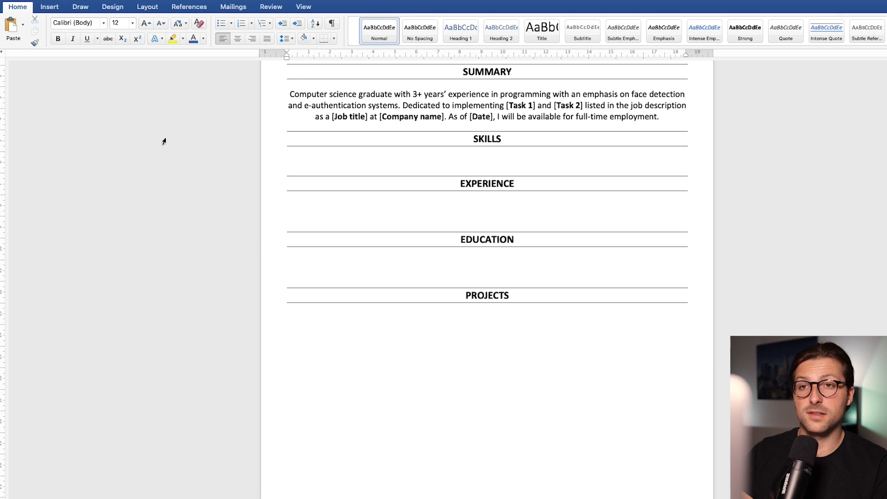
click(51, 12)
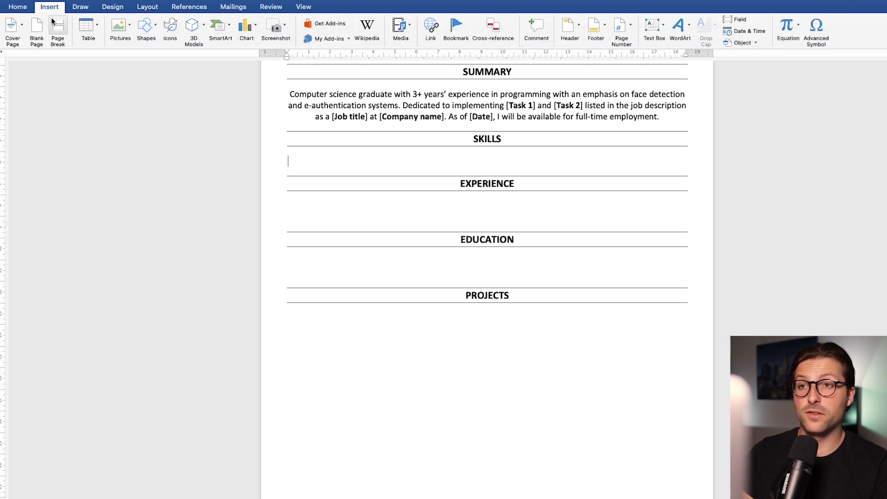
click(98, 34)
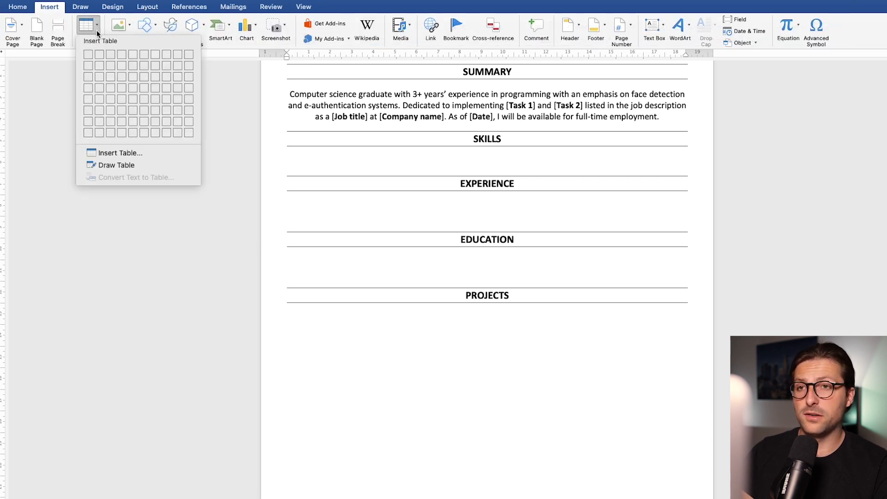
click(106, 54)
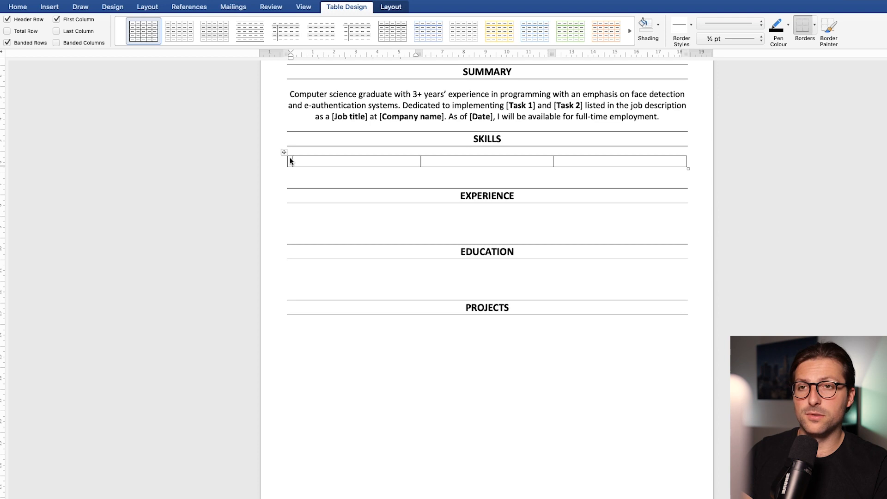
Set the left and right default cell margins of the SKILLS table to 0 cm
drag(293, 160, 566, 163)
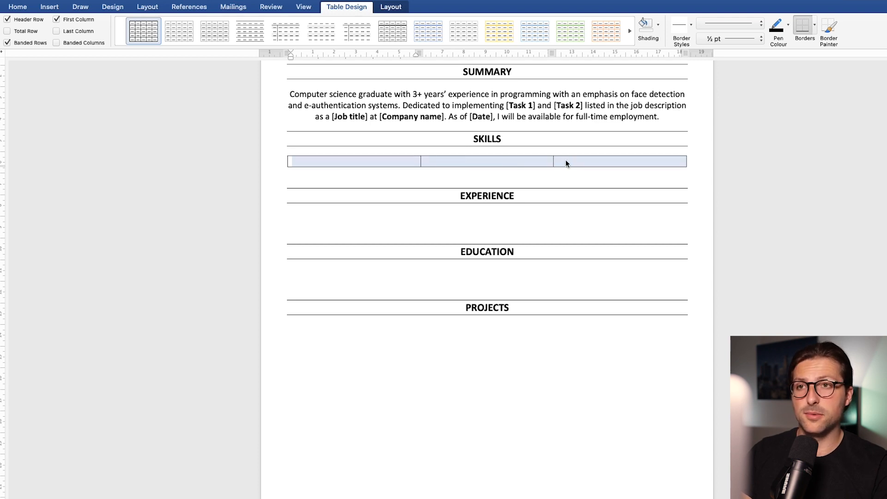
click(392, 8)
click(603, 32)
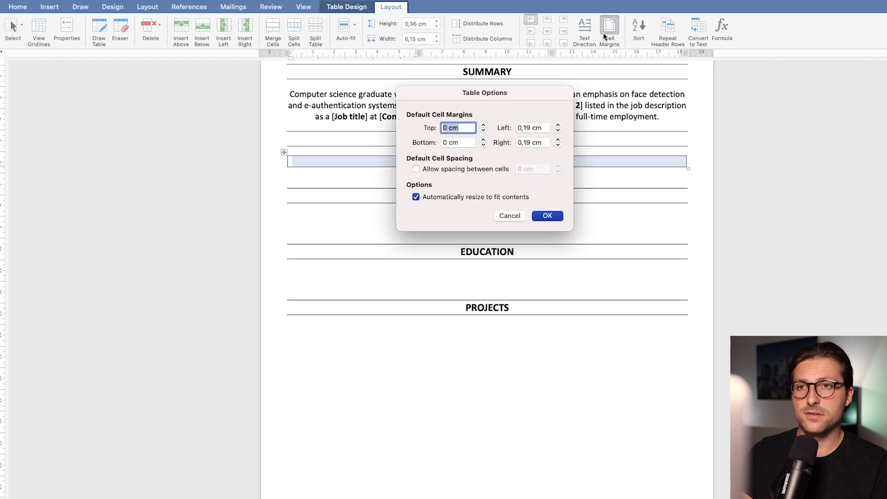
click(558, 131)
click(558, 131)
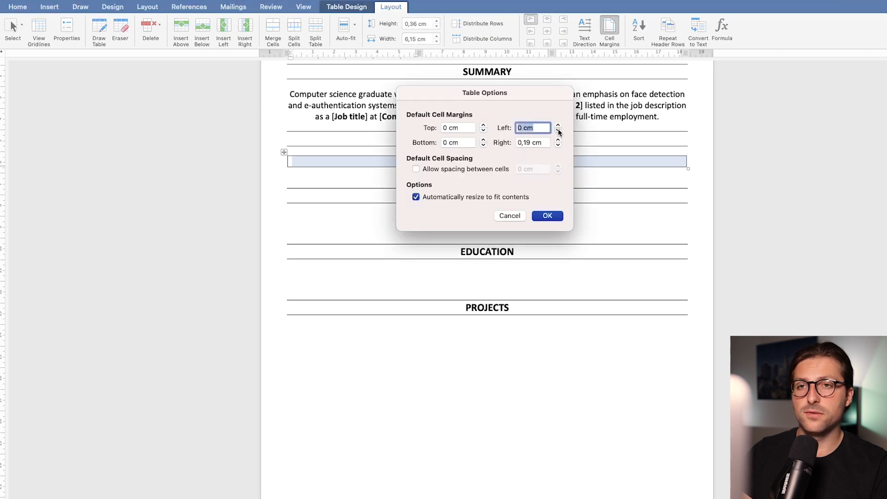
click(558, 144)
click(558, 144)
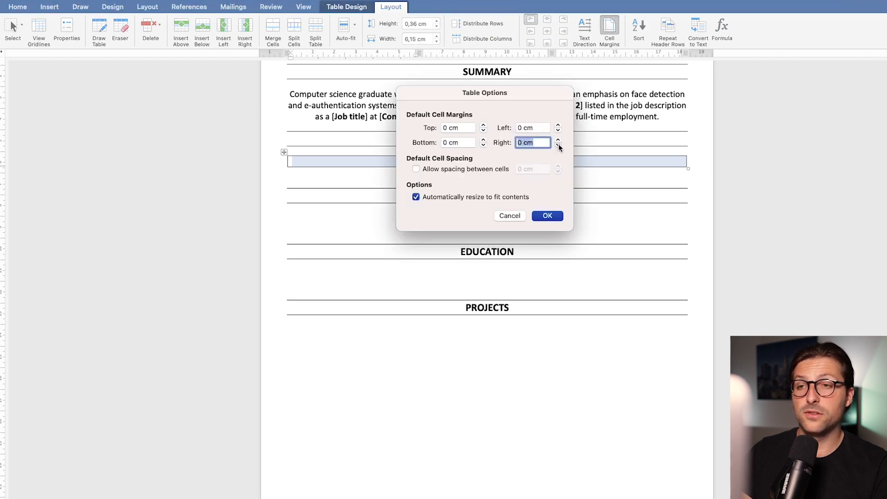
click(547, 216)
click(398, 165)
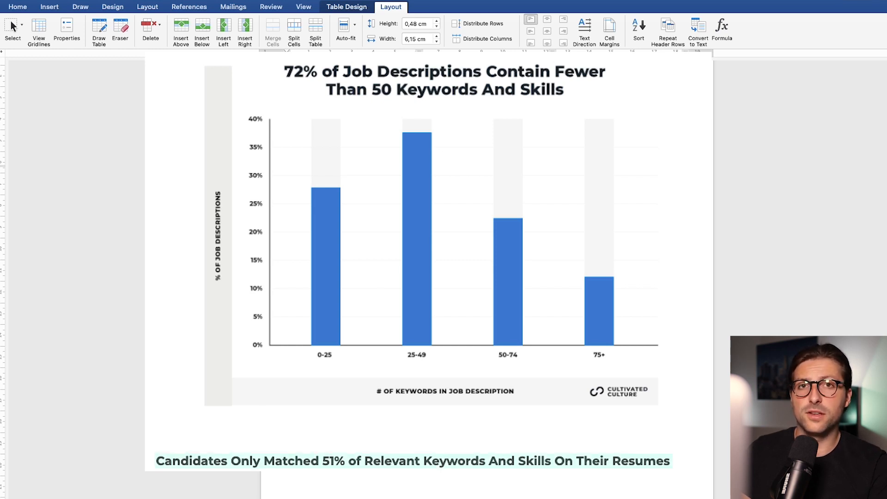
Centre the Programming Languages column of the SKILLS table and right-align the Communication & Interpersonal column
drag(396, 206, 292, 163)
click(27, 8)
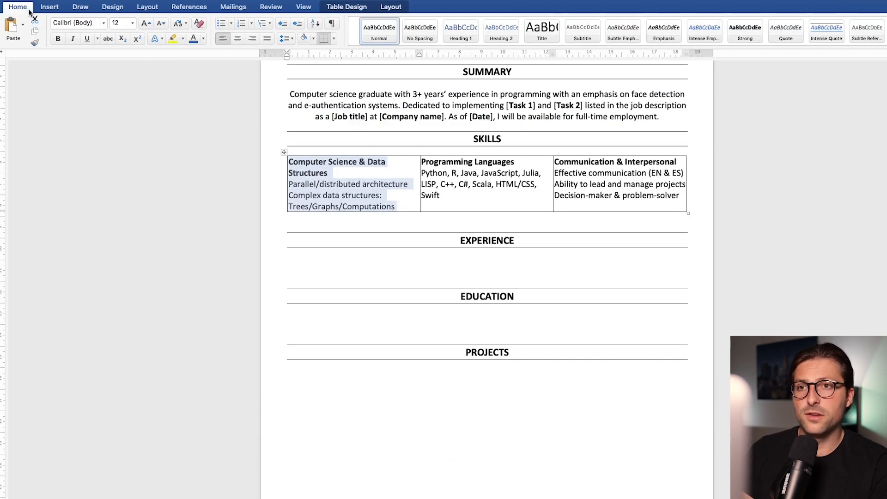
drag(452, 197, 421, 163)
click(237, 40)
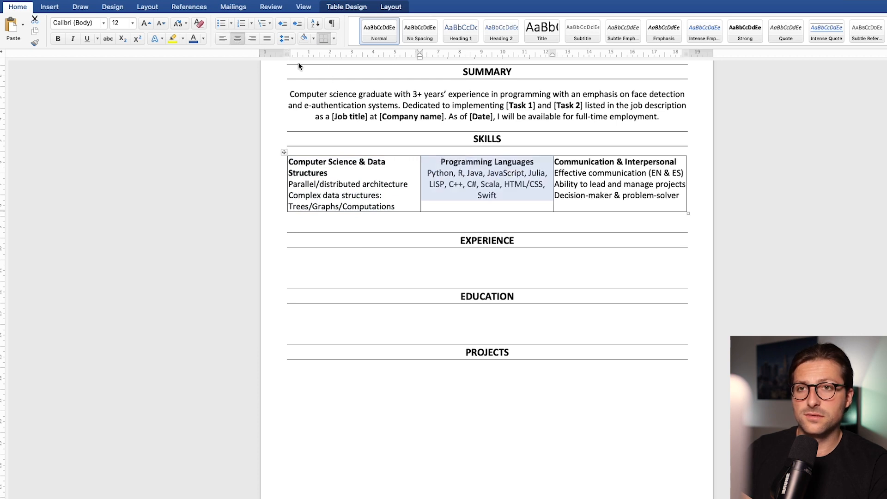
drag(681, 199, 563, 162)
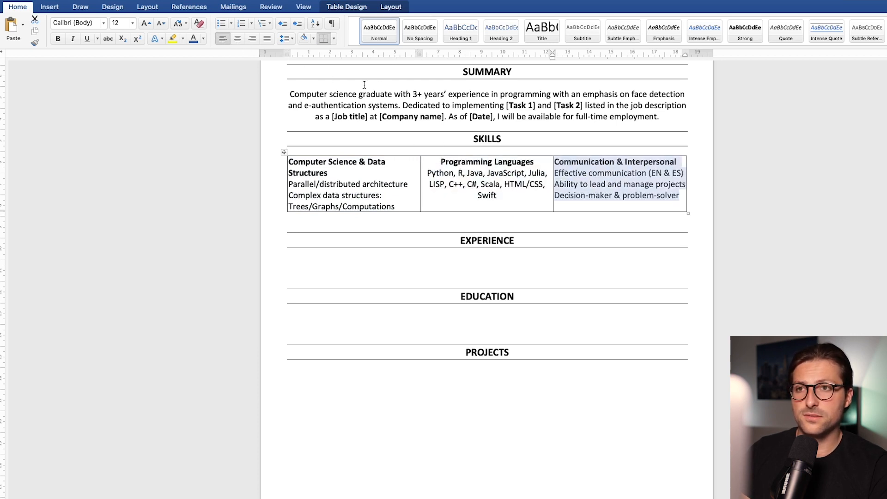
click(253, 39)
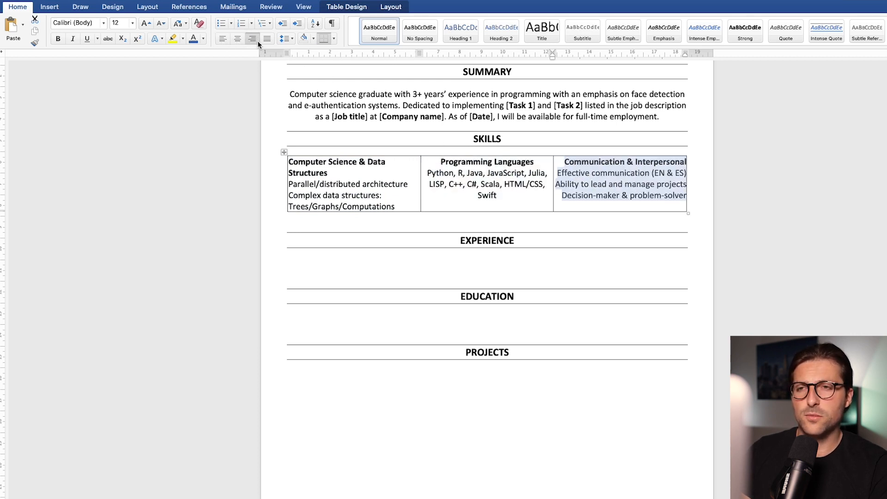
Auto-fit the first SKILLS column to its heading and break the programming languages list before "HTML/CSS"
double_click(423, 183)
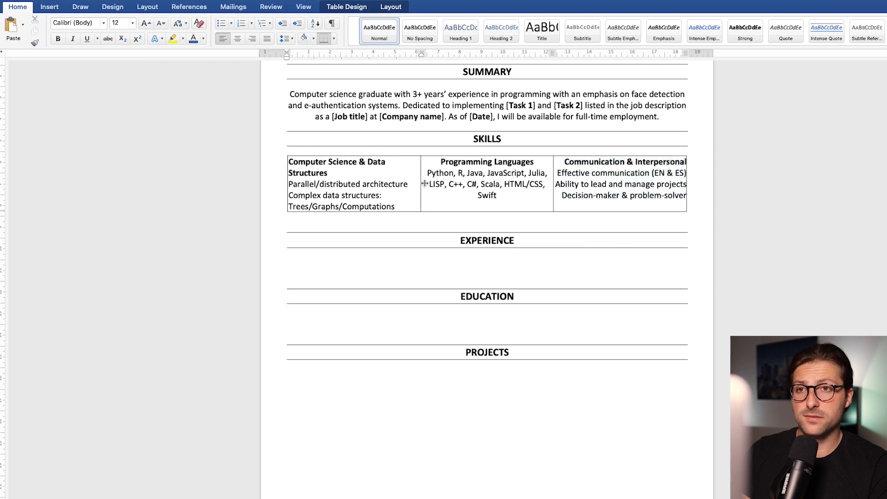
click(509, 184)
key(Return)
Remove all borders from the three-column SKILLS table
mouse_move(647, 193)
mouse_down()
mouse_move(579, 185)
mouse_move(406, 190)
mouse_up()
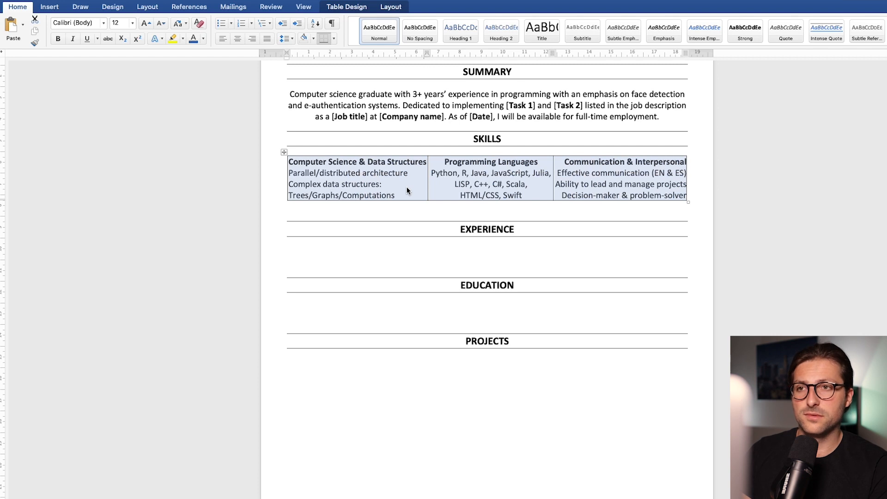
click(336, 40)
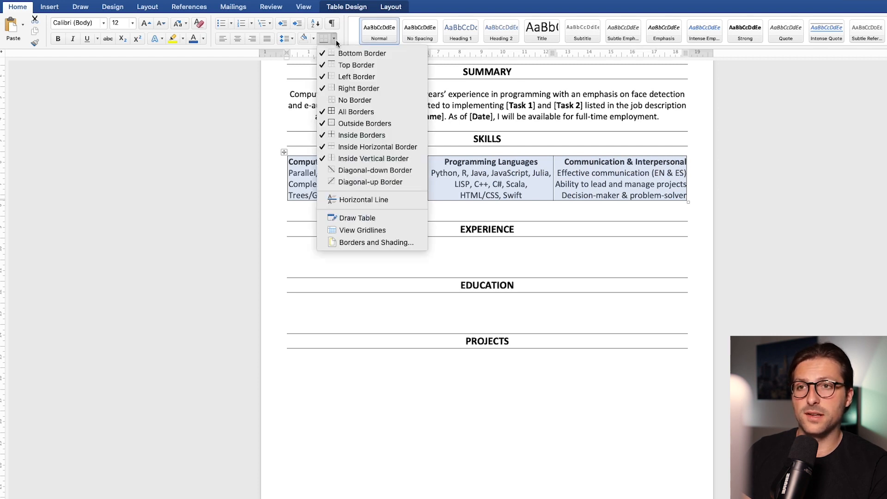
click(343, 99)
click(338, 95)
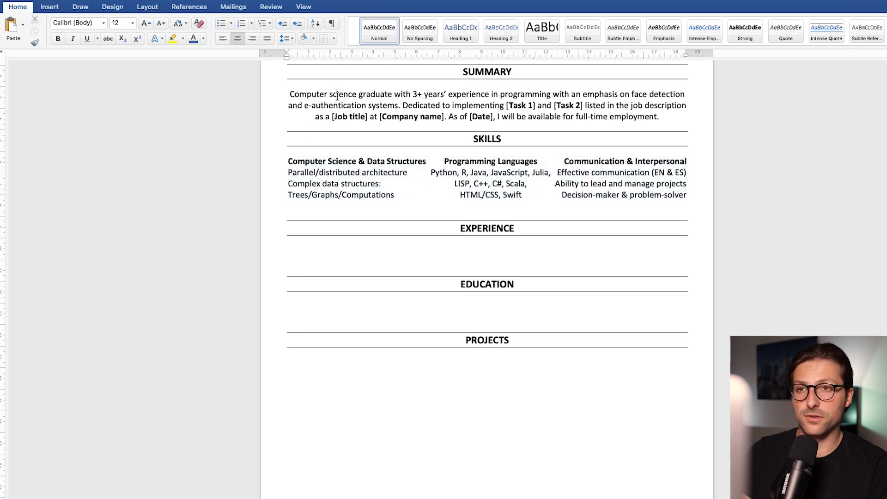
Delete the blank line above the EXPERIENCE heading and centre the heading again
click(454, 228)
key(BackSpace)
key(BackSpace)
triple_click(419, 215)
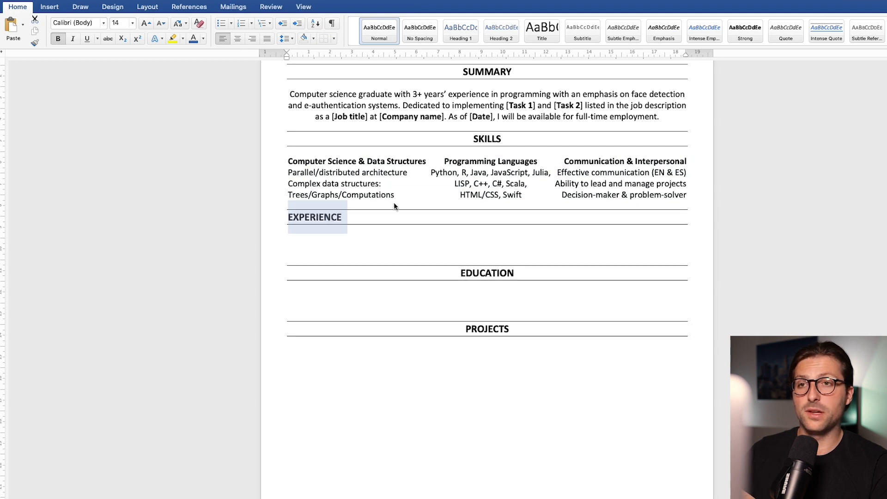
click(237, 38)
Under EXPERIENCE, enter "Company XYZ | Data Engineer Los Angeles, CA | 01.2020 – 01.2021" with bold company and dates and italic job title and location
click(293, 245)
text(Company XYZ |)
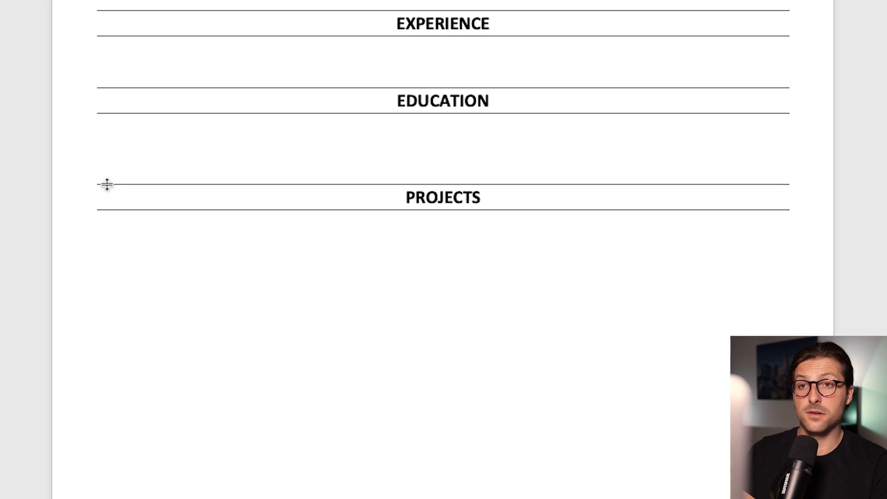
key(ctrl+i)
text(Data Engineer )
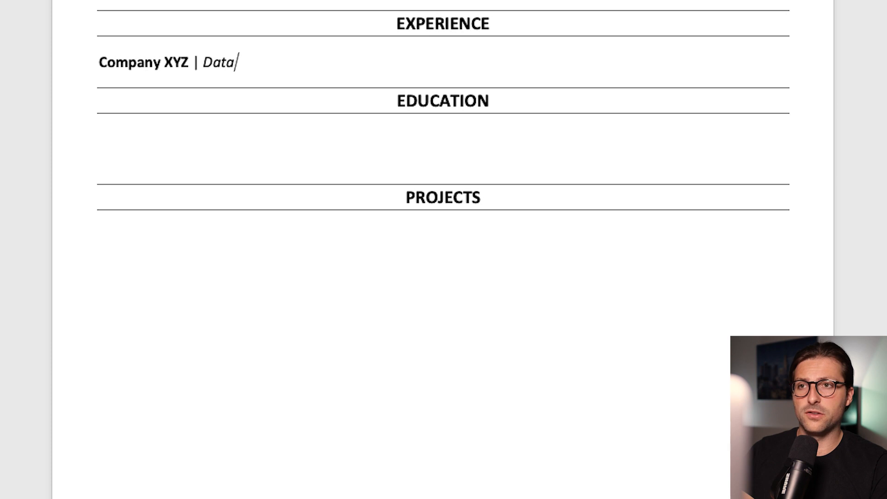
text(Los Angeles, CA)
key(ctrl+i)
text(|)
key(ctrl+b)
text(01.2020 - 01.2021)
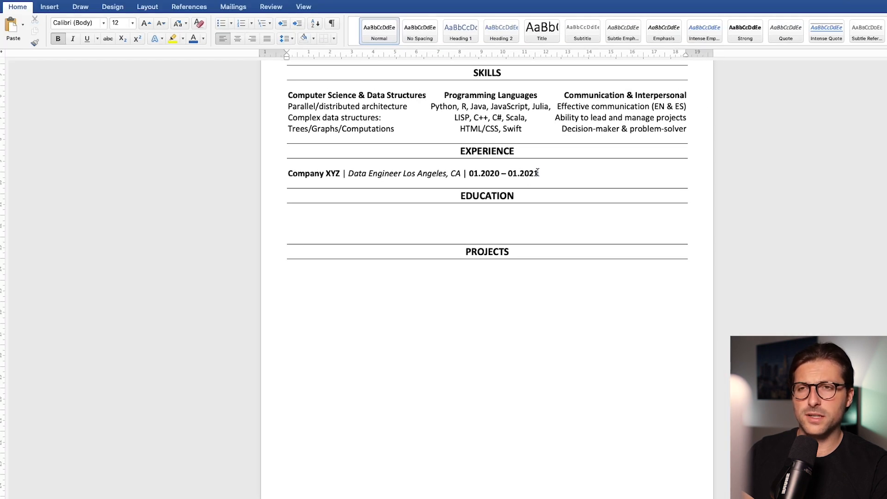
Toggle the ruler display off and back on
drag(538, 172, 411, 172)
click(413, 173)
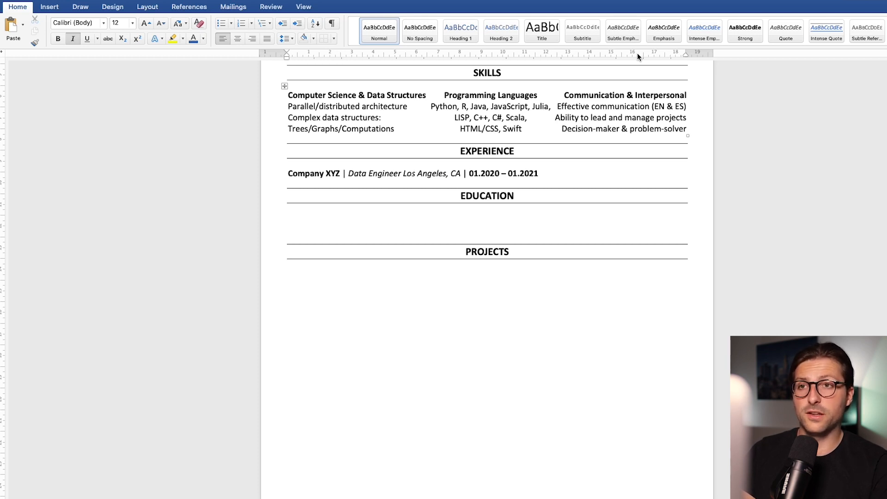
click(310, 9)
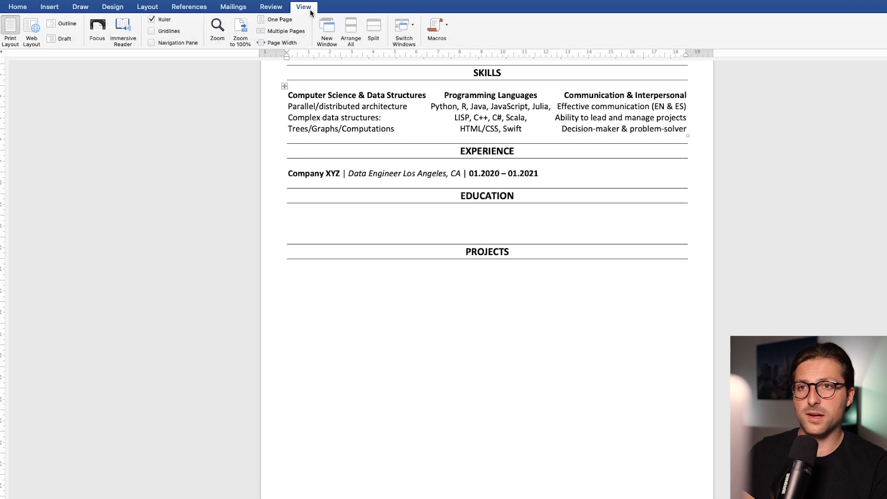
click(153, 19)
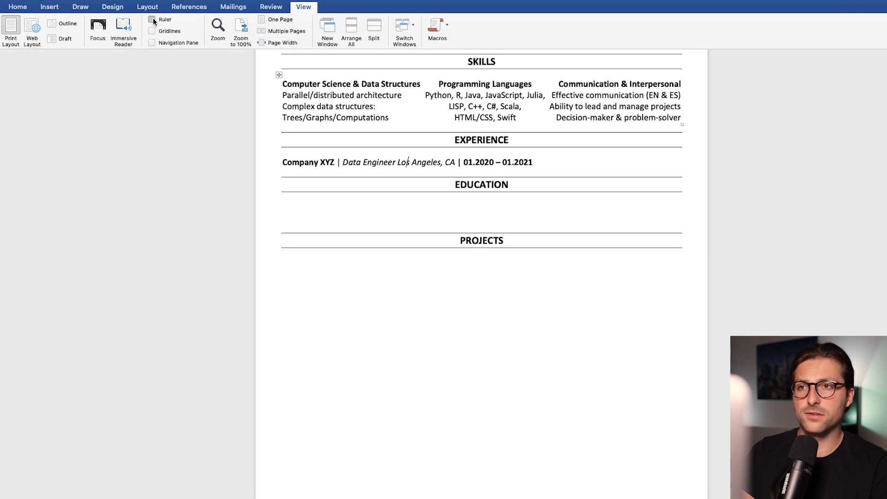
click(153, 20)
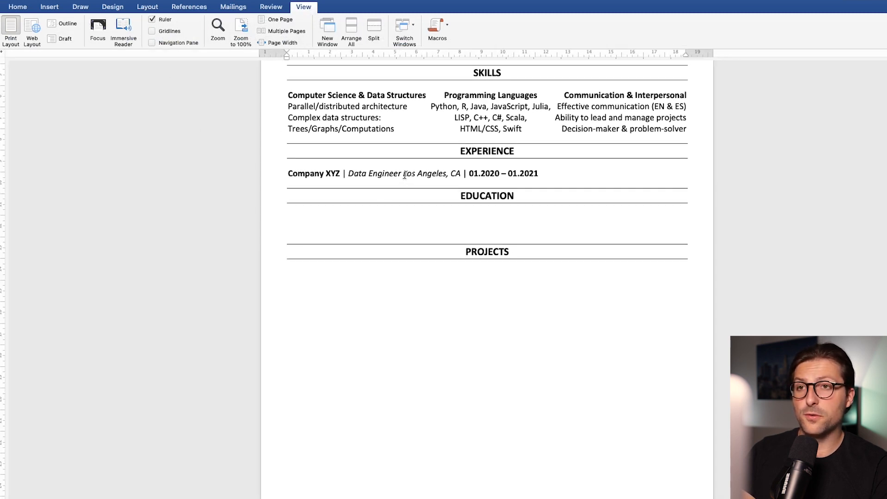
Align the Company XYZ location and dates to the right margin with a tab stop at about 12 cm and start a bulleted list beneath
click(546, 55)
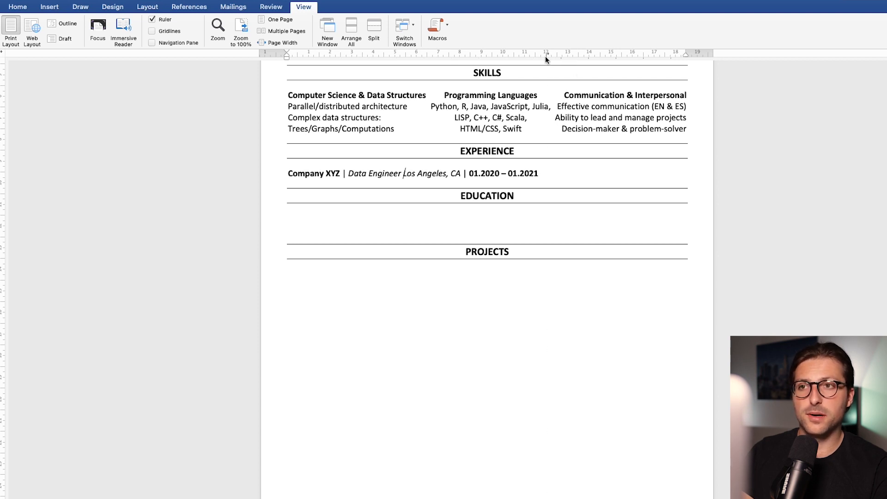
key(Tab)
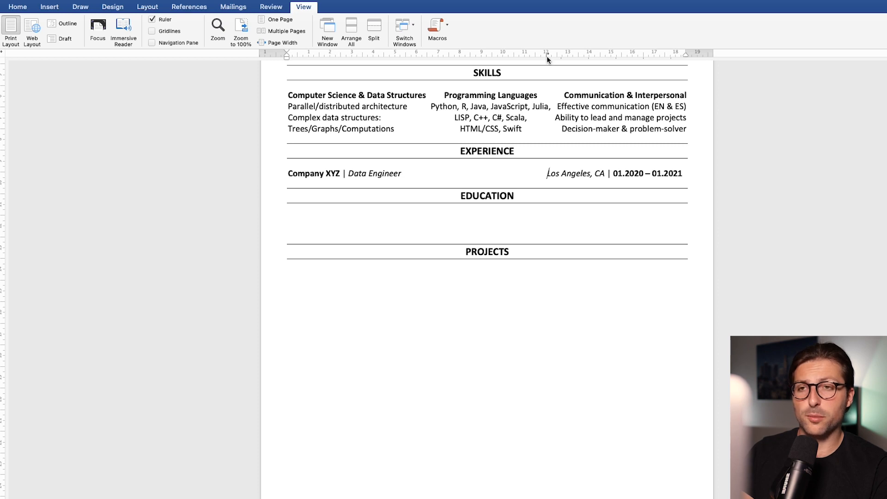
drag(547, 55, 547, 55)
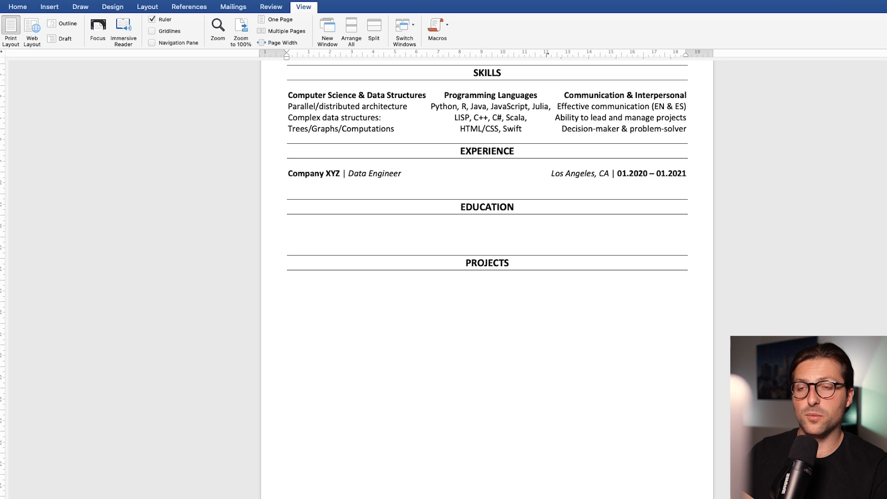
text(*)
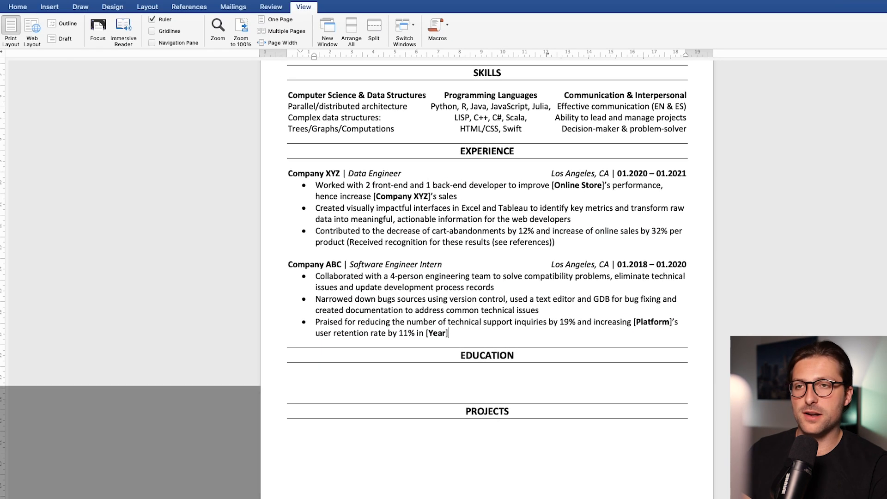
Under EDUCATION, enter "University XYZ | Bachelor of Computer Science City, State | 00.0000 – 00.0000" with bold university and dates and italic degree and location
scroll(487, 231, down, 3)
scroll(324, 304, down, 3)
click(323, 304)
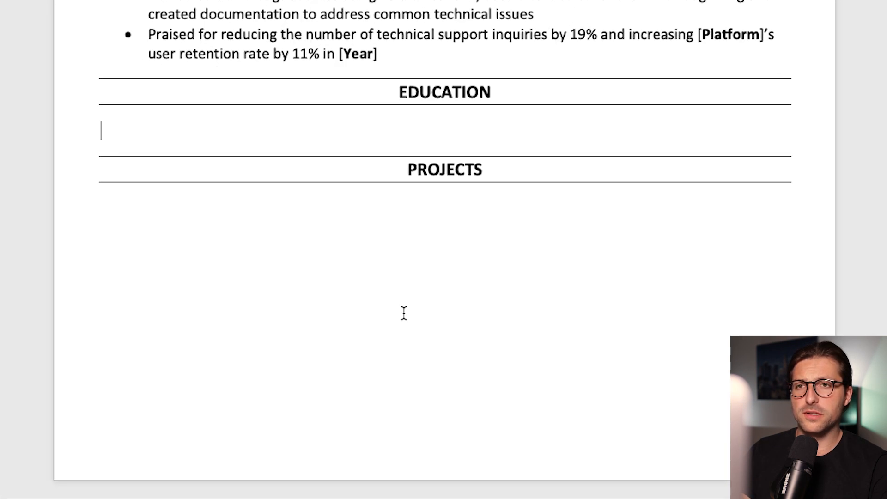
text(University XYZ |)
key(ctrl+i)
text(Bachelor of Co)
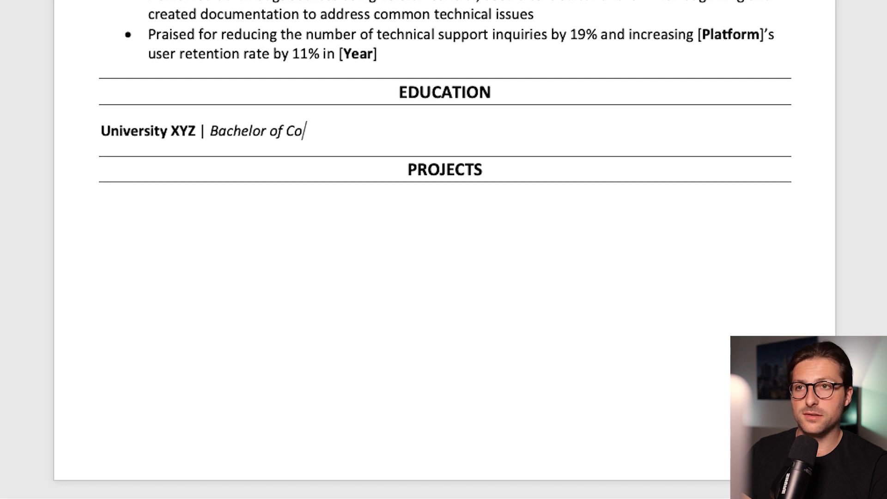
text(mputer Science City, State)
key(ctrl+i)
text(|)
key(ctrl+b)
text(00.0000 - 00.0000)
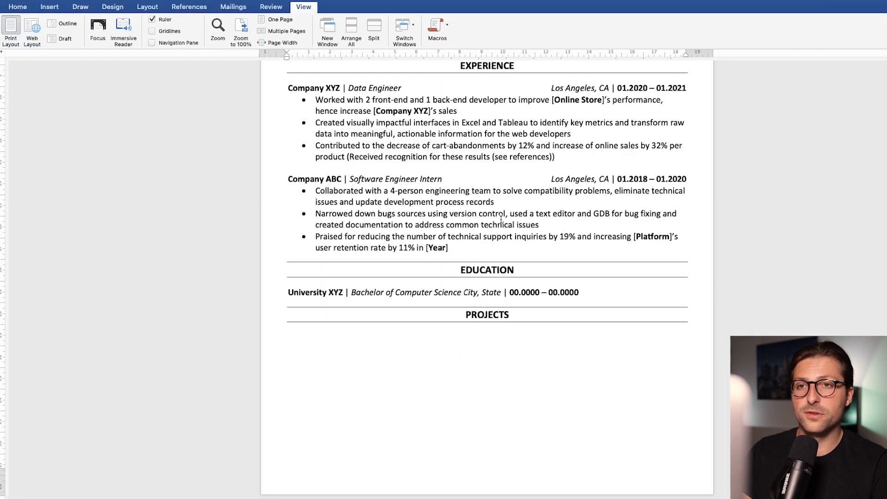
Align the university's location and dates with a tab stop at about 13 cm and add the bullet "Minor in [Field of study]" with a bold placeholder
drag(556, 55, 568, 55)
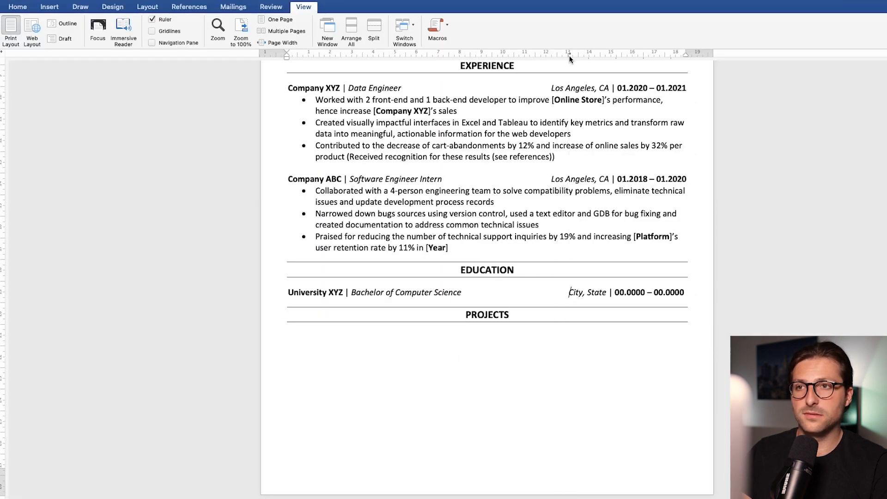
text(*)
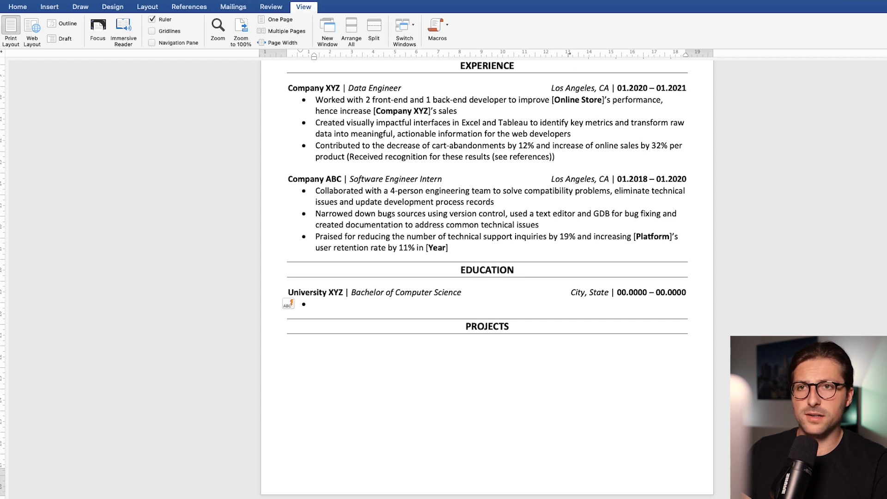
text(Minor in)
key(super+b)
text([Field of study])
key(Return)
Add the education bullet "Cumulative GPA: 3.70/4.00" with "GPA" in bold
text(Cumulative)
key(super+b)
text(GPA)
key(super+b)
text(: 3.70/4.)
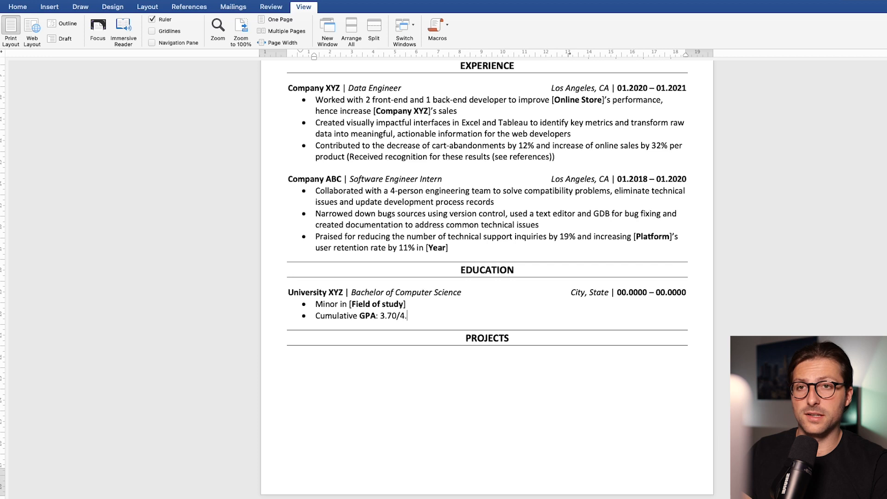
text(00)
key(Return)
Add the education bullet "Coding Summer Program at [Institution]" with the placeholder word in bold
text(Coding Summer Program at [)
key(super+b)
text(Instit)
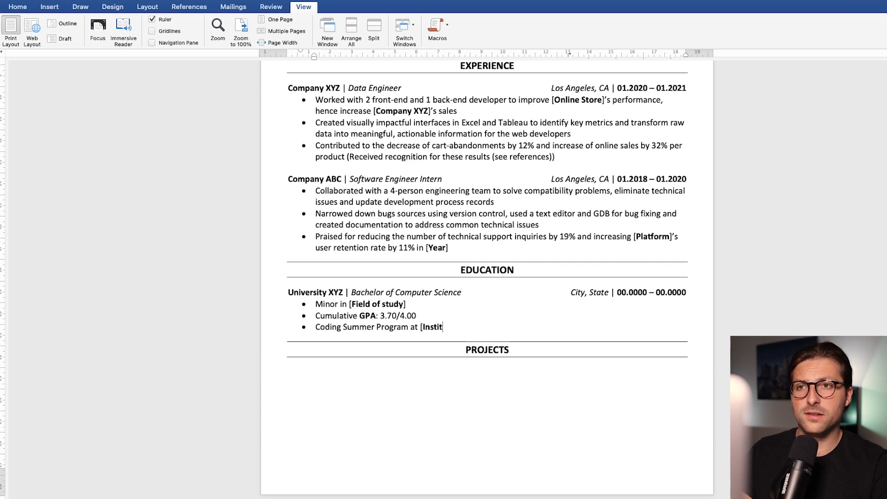
text(ution)
key(super+b)
text(])
key(Return)
Add the education bullet "Relevant Coursework: [Topic 1] and [Topic 2]" with both topic placeholders in bold
text(Relevant Coursework: [)
key(super+b)
text(Topic 1)
key(super+b)
text(] and [)
key(super+b)
text(Topic 2)
key(super+b)
text(])
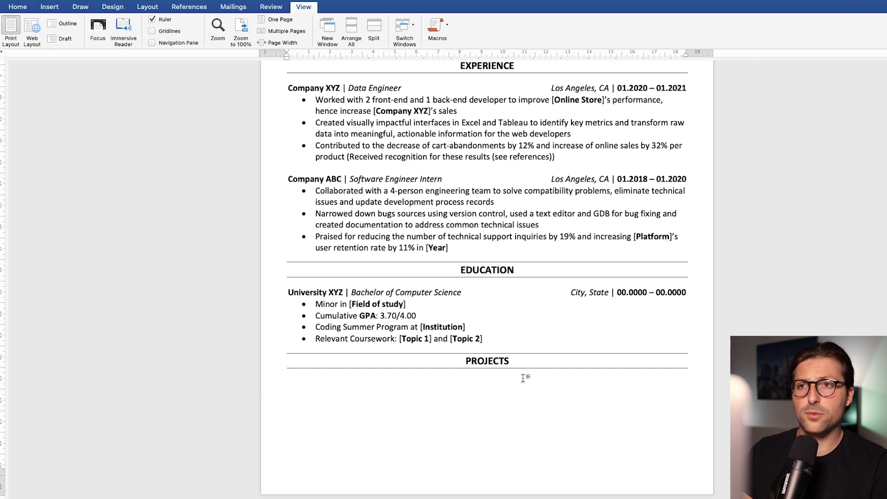
Remove the borders from the PROJECTS heading
drag(523, 365, 524, 338)
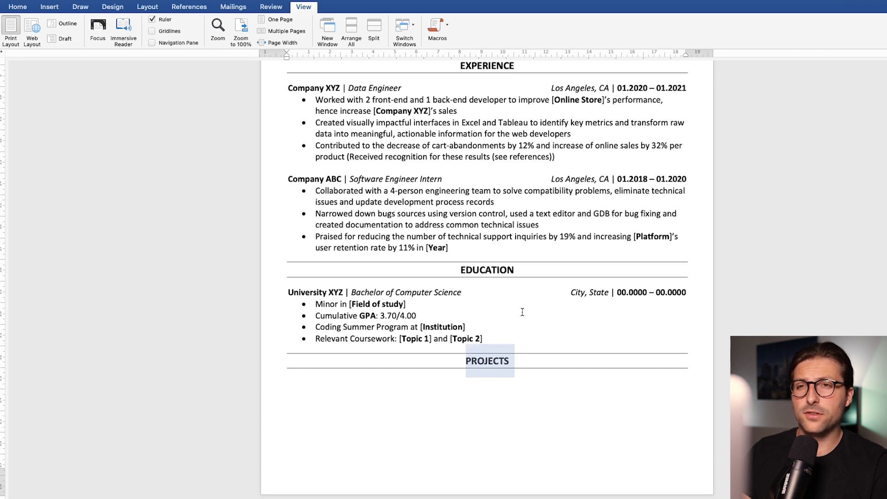
click(24, 10)
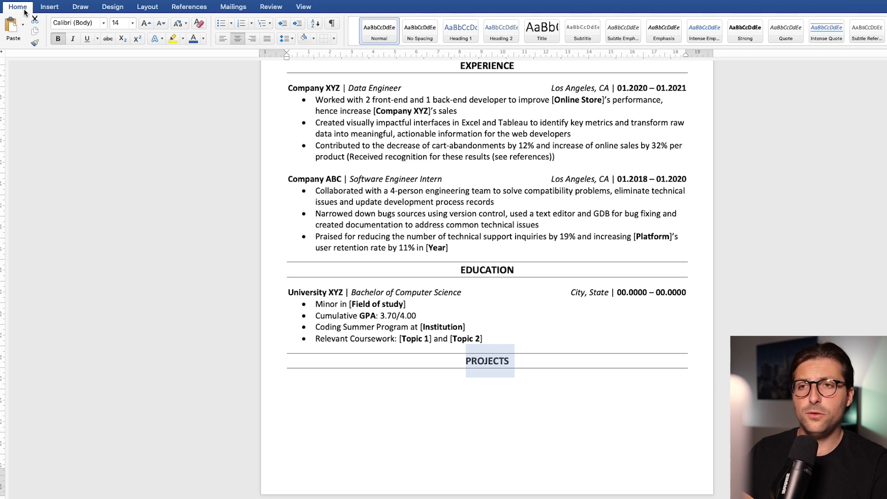
click(322, 40)
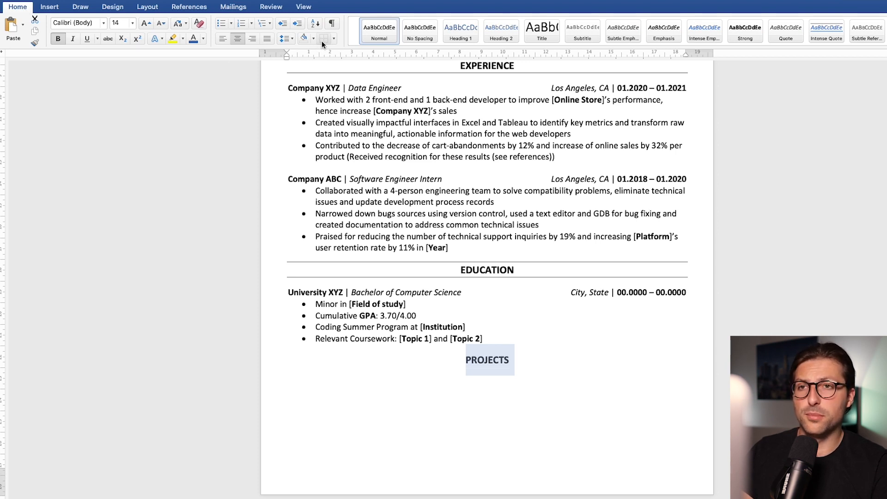
key(Right)
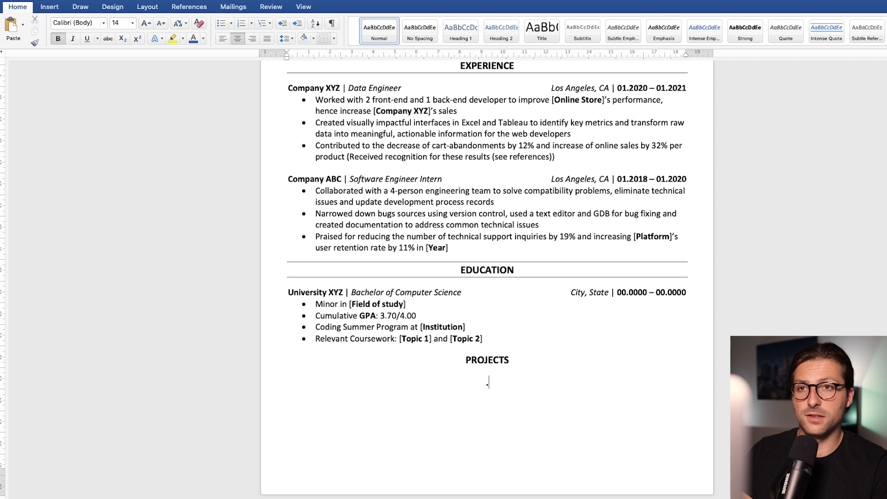
key(super+z)
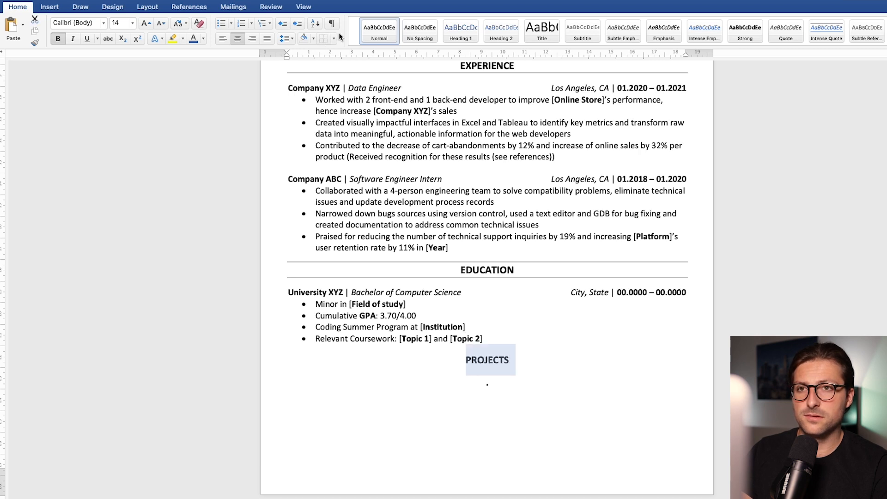
Apply a top and a bottom border to the PROJECTS heading and clear the stray dot on the line below
click(335, 38)
click(344, 64)
click(334, 38)
click(343, 52)
click(496, 386)
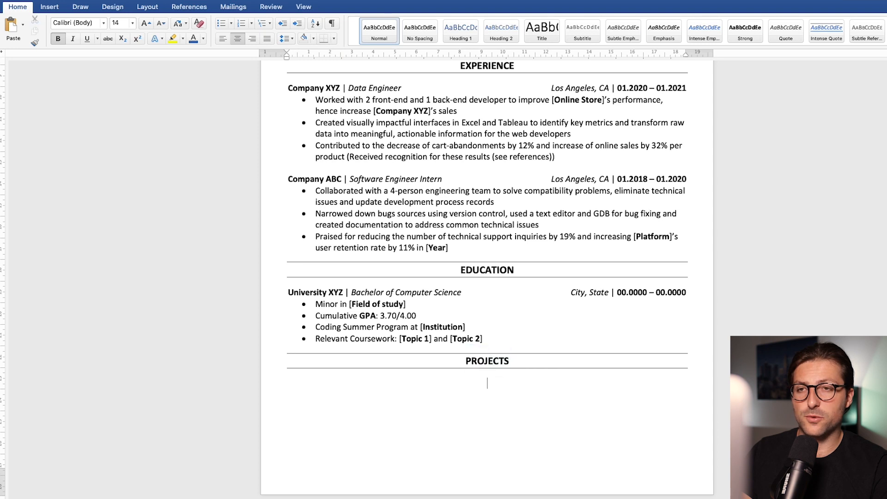
Set the spacing before to Auto and reduce the spacing after for the empty line below the PROJECTS heading
click(290, 39)
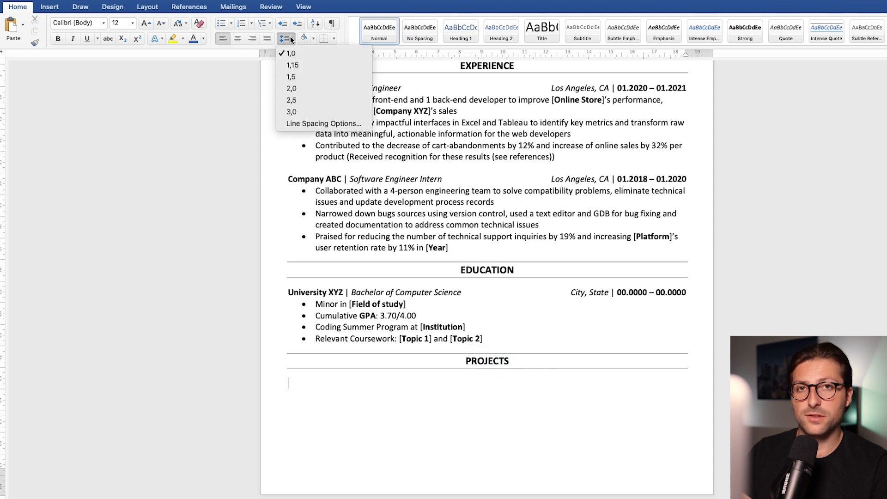
click(317, 123)
click(448, 243)
click(447, 244)
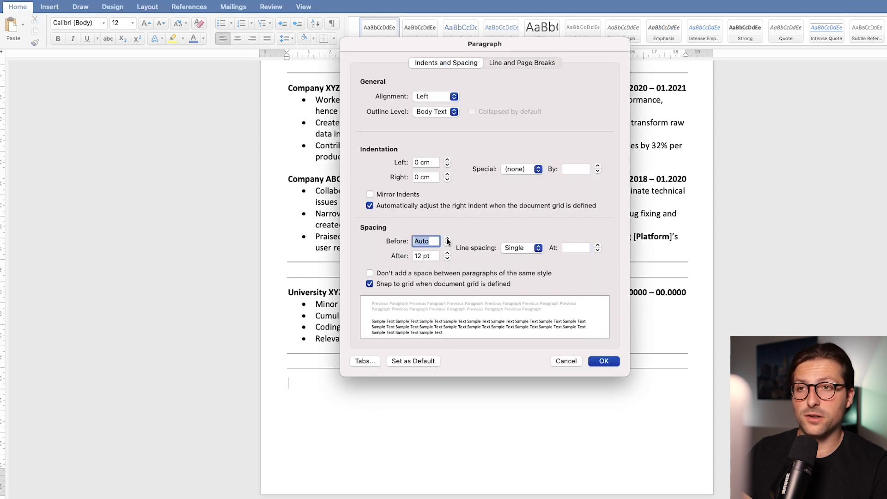
click(447, 259)
click(447, 258)
click(610, 364)
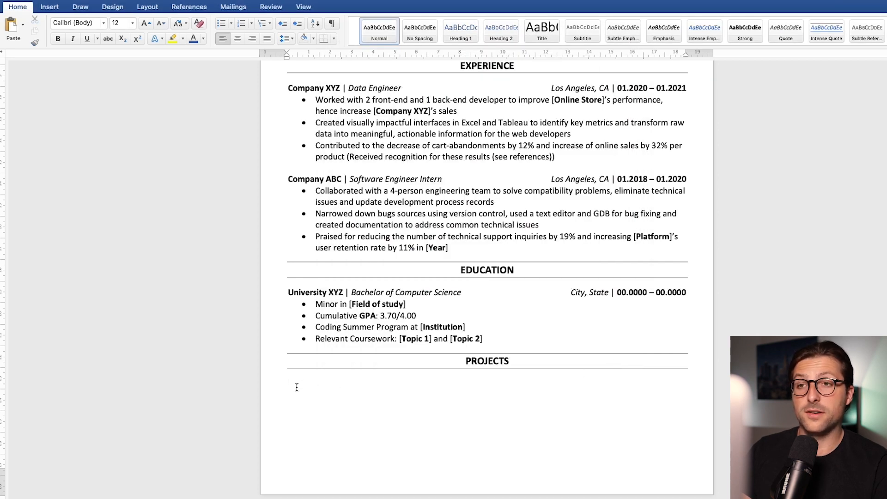
Insert a table with three columns and one row below the PROJECTS heading
click(49, 6)
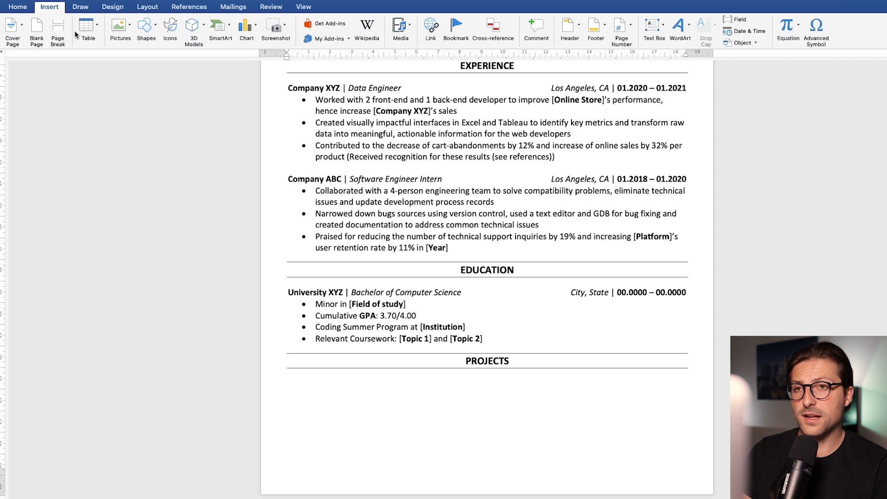
click(77, 33)
click(111, 61)
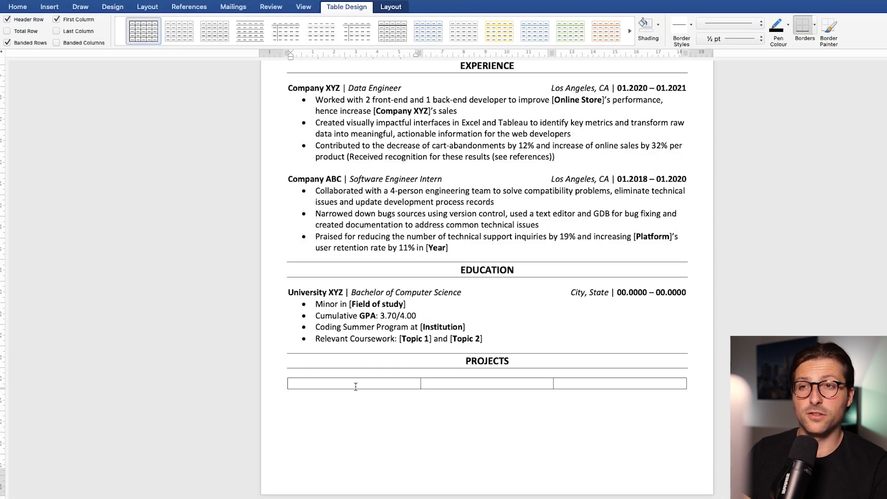
Set the left and right default cell margins of the whole projects table to 0 cm
drag(291, 384, 572, 385)
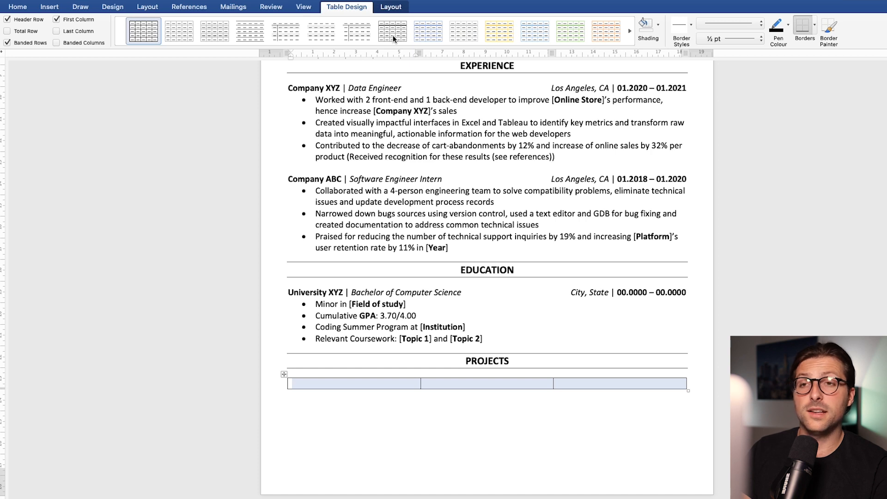
click(390, 7)
click(608, 30)
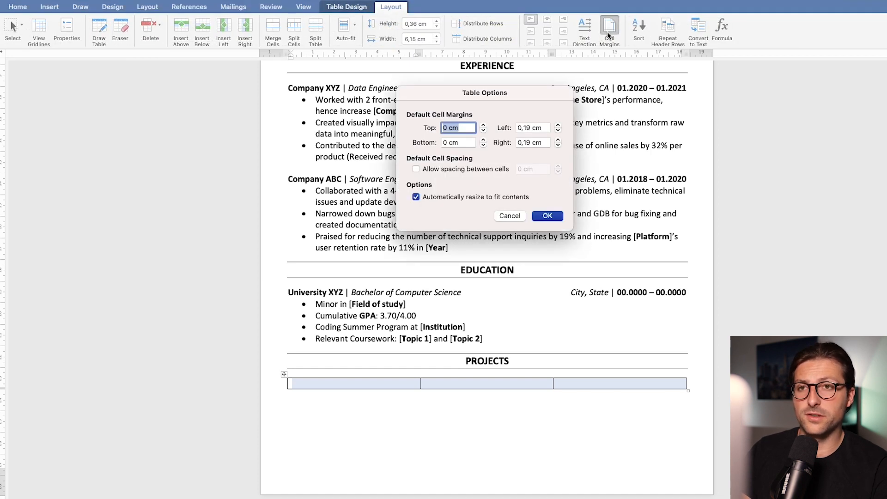
click(558, 132)
click(558, 131)
click(558, 132)
click(558, 131)
click(559, 146)
click(558, 145)
click(559, 145)
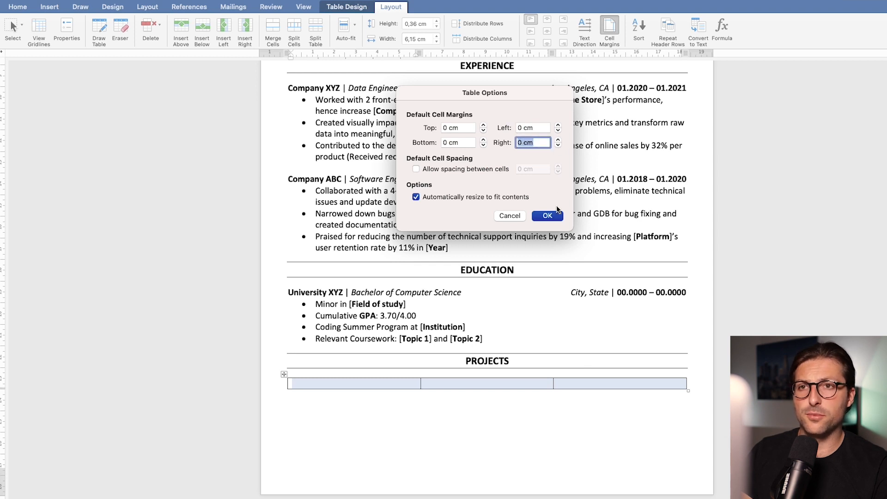
click(549, 216)
Enter the bold title "Crypto Price Predictor Project" in the first cell of the projects table and start a new line
click(361, 388)
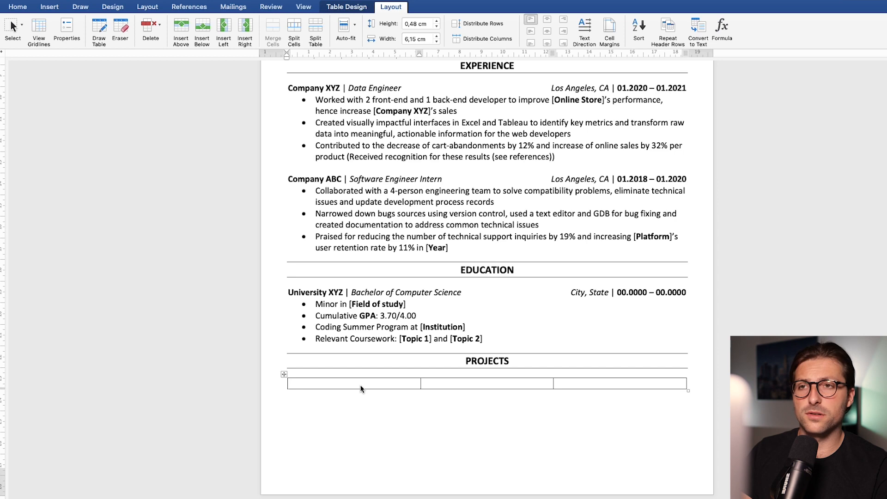
text(Crypto Price Pr)
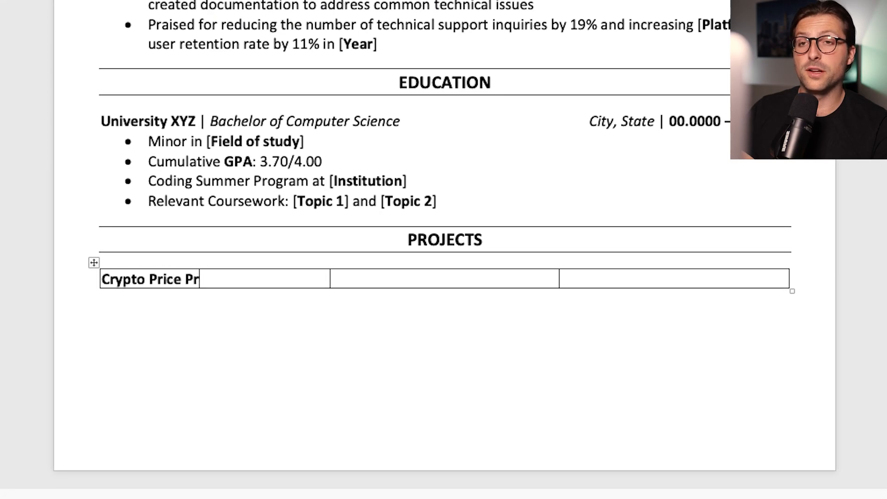
text(edictor Project)
key(Return)
Add the non-bold description "Created a price predictor to help predict BTC's and ETH's prices using data" under the first project's title
key(ctrl+b)
text(Created a p)
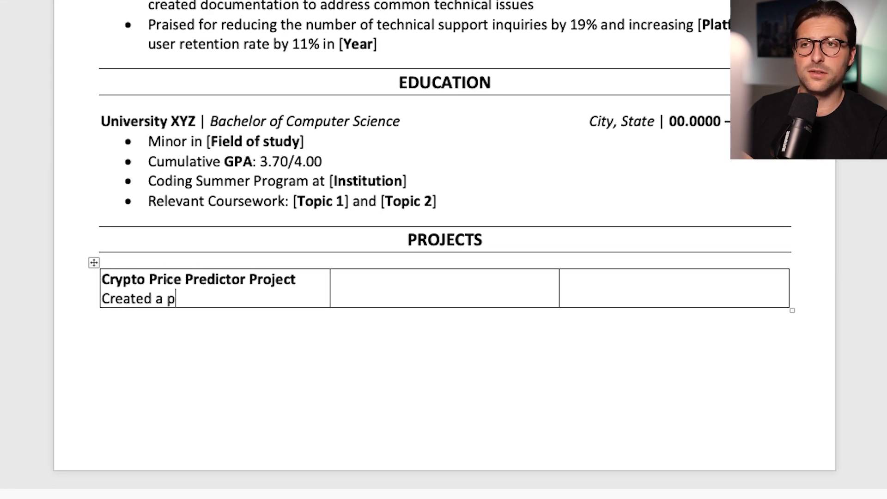
text(rice predictor to help pr)
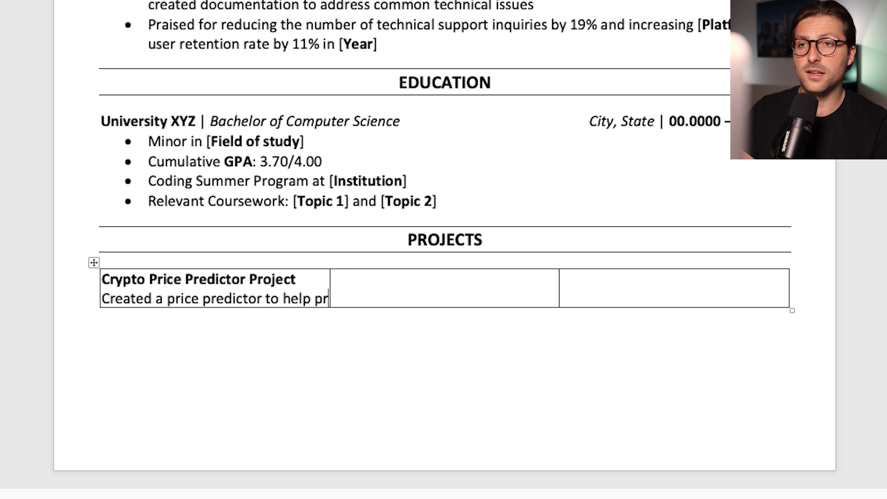
text(edict BTC's and ETH's prices)
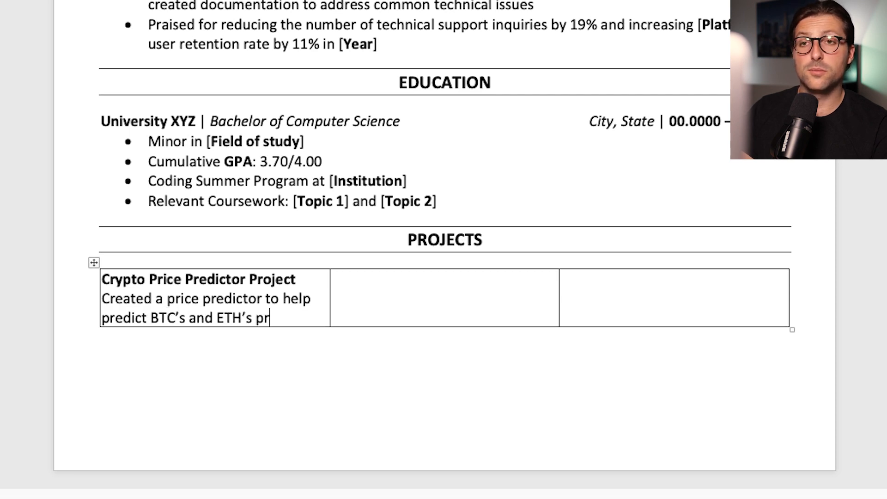
text( using data)
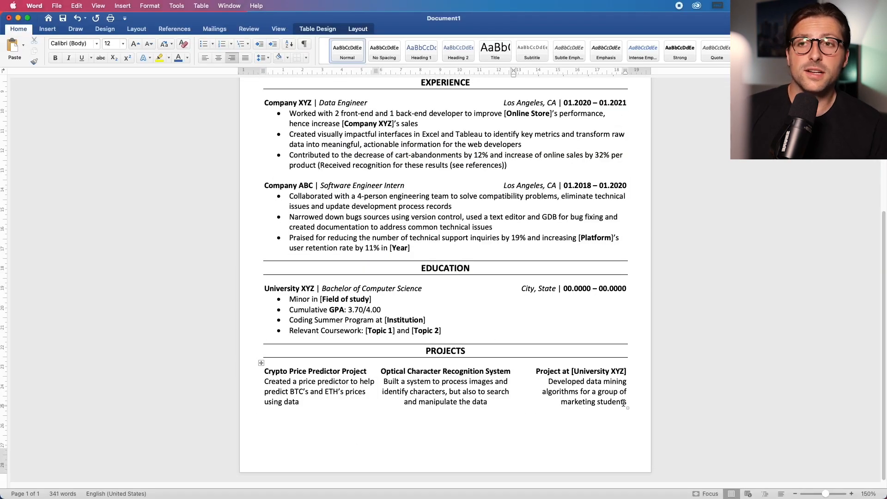
Review the layout of the whole resume at 110% zoom, from the projects section up to the contact header
click(794, 494)
click(794, 494)
click(794, 494)
click(794, 494)
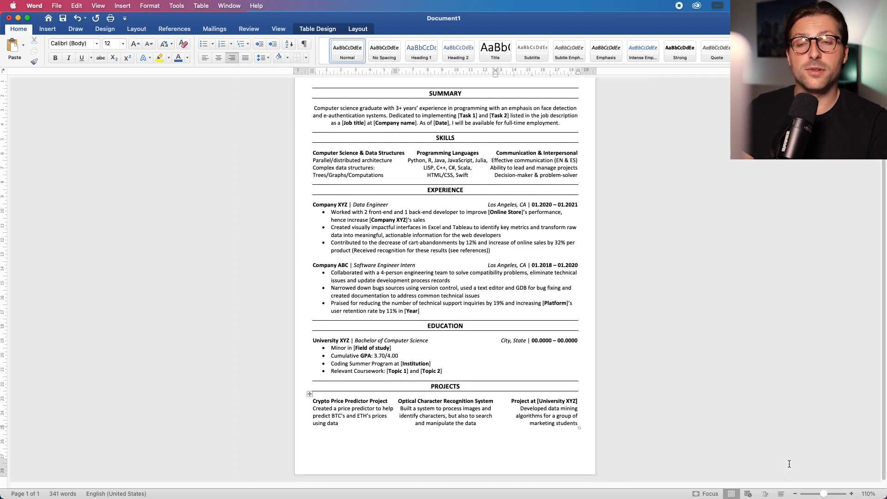
scroll(789, 464, up, 2)
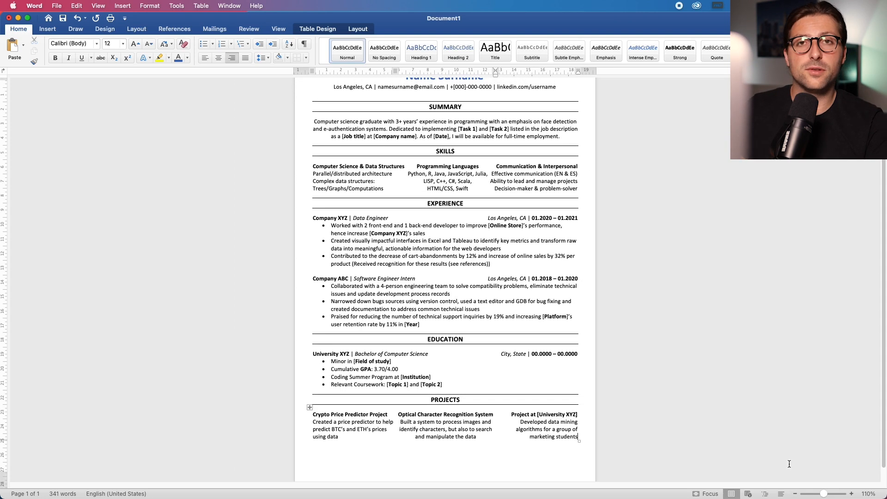
scroll(789, 464, up, 2)
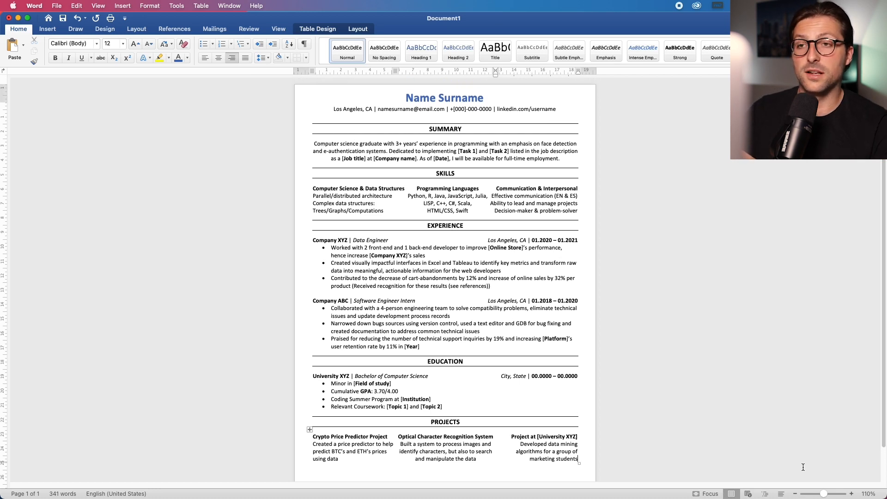
Start saving the resume as a new file and name it "Name Surname Resume"
click(56, 6)
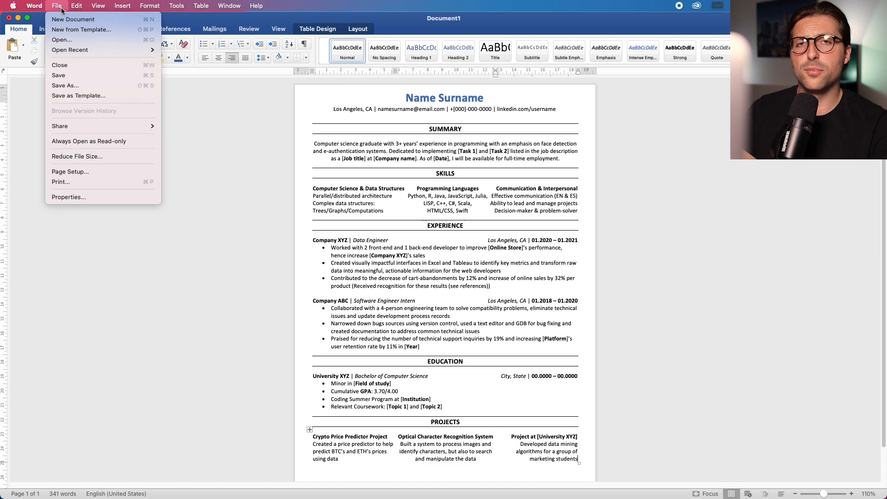
click(65, 86)
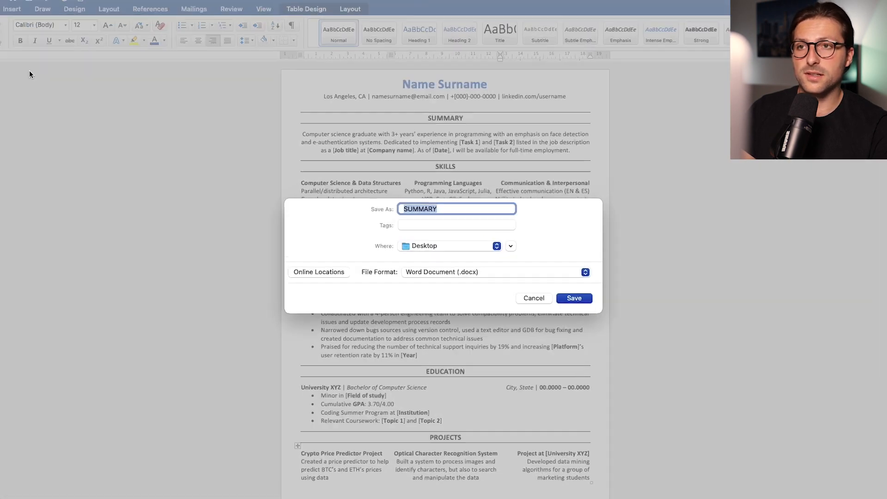
text(Name Surname Resume)
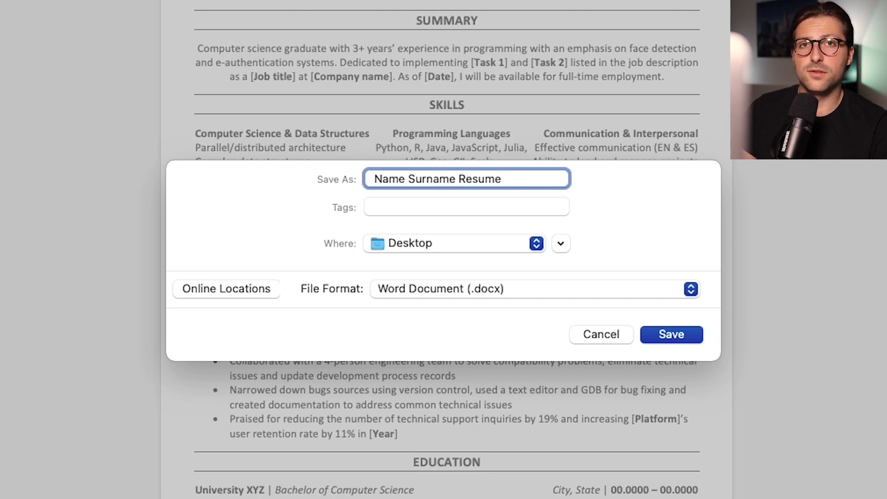
click(392, 284)
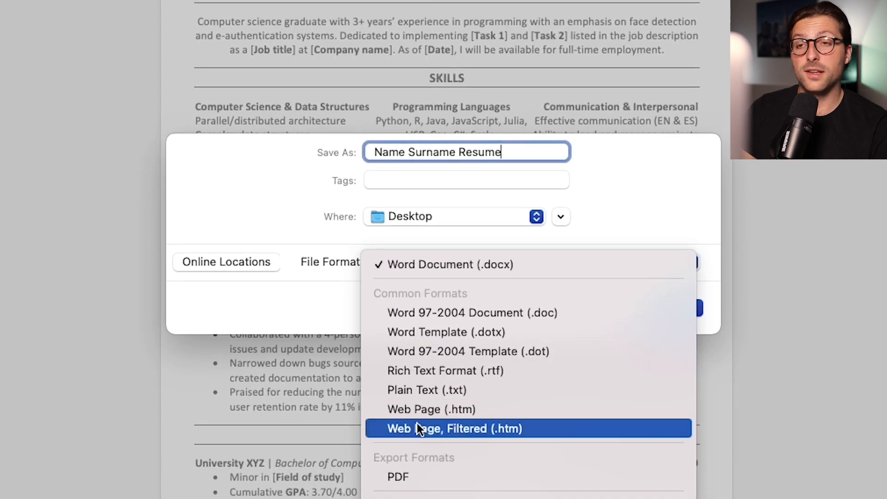
click(414, 474)
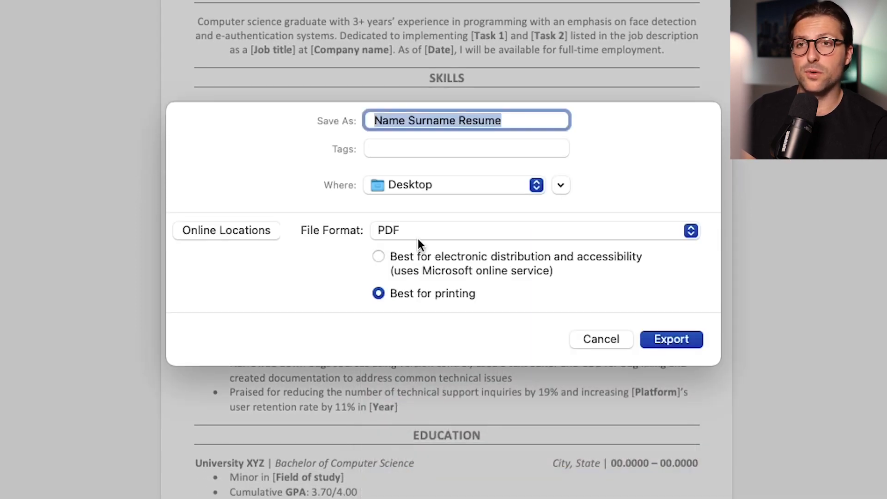
click(417, 232)
click(426, 24)
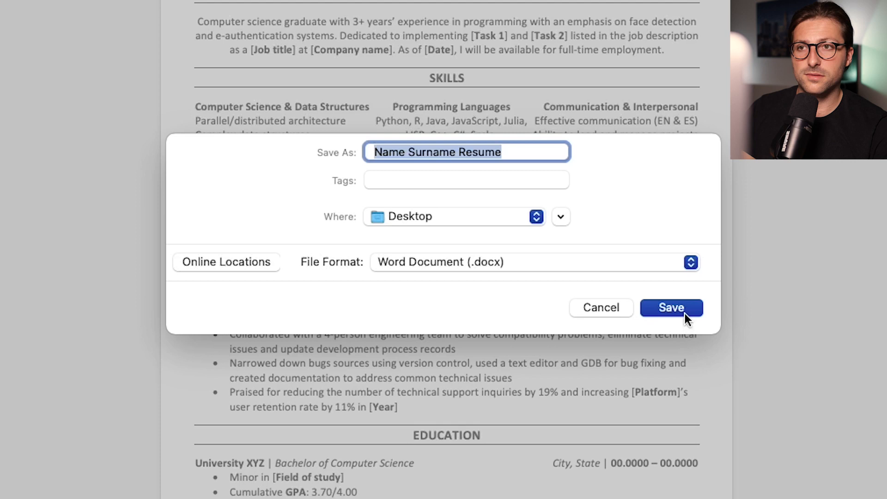